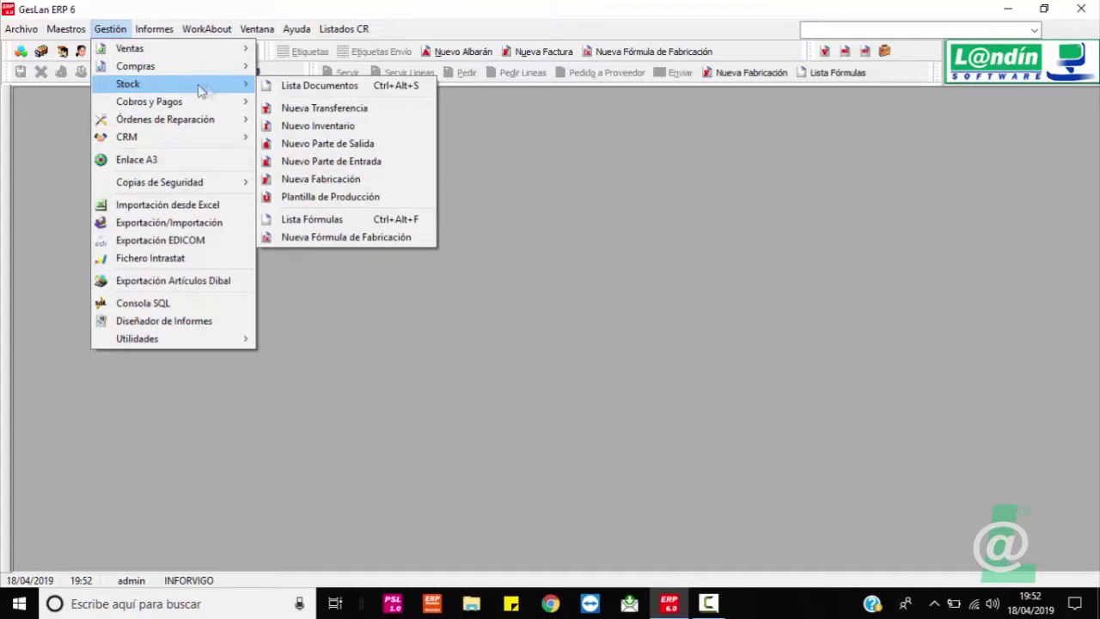
- Create a new manufacturing formula with the description "BIZCOCHO EL BAZAR"
left_click(355, 237)
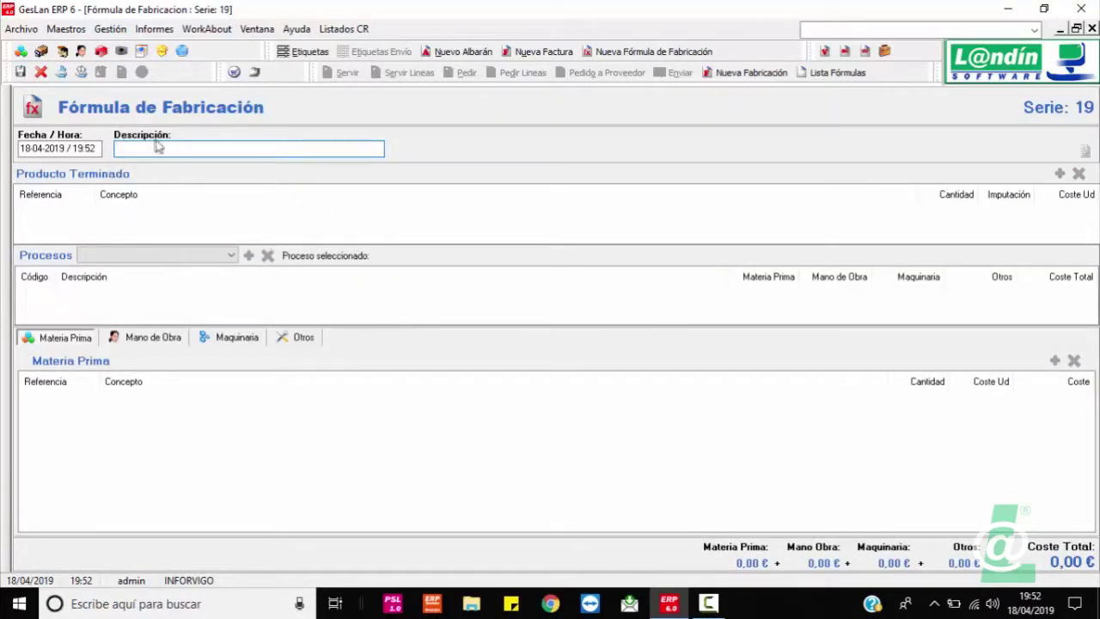
type("BIZCOCHO")
type("EL BAZAR")
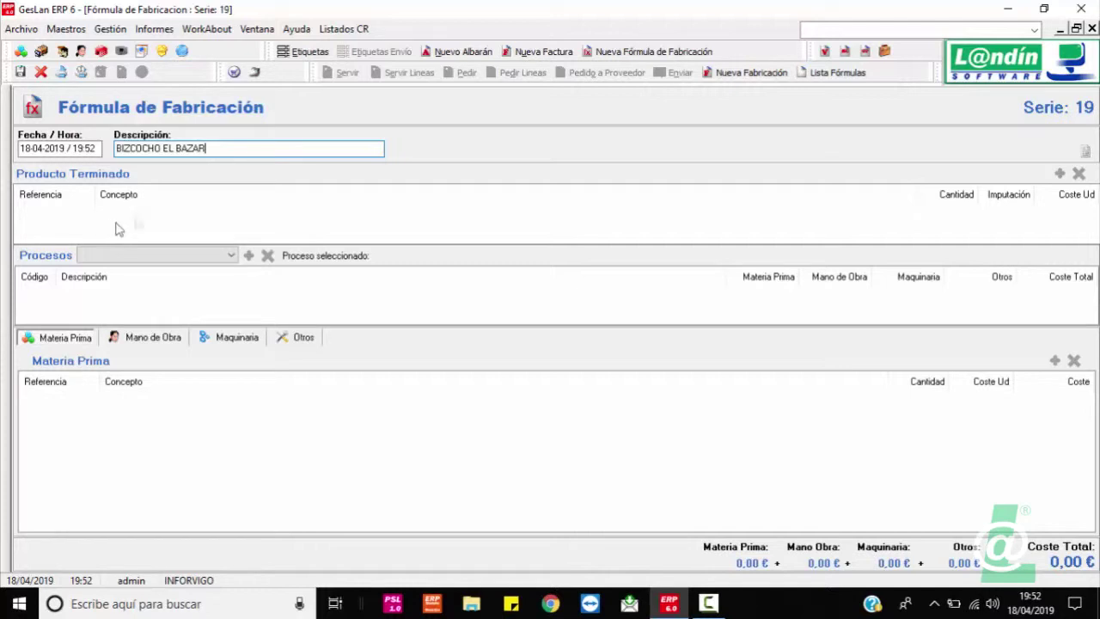
- Add the placeholder text "DDFJDSKFJK FKJDFKSDJFKDS FJFKJFKDFKD FLKDÑLFKDLFKD" to the formula's observations and accept it
left_click(1087, 154)
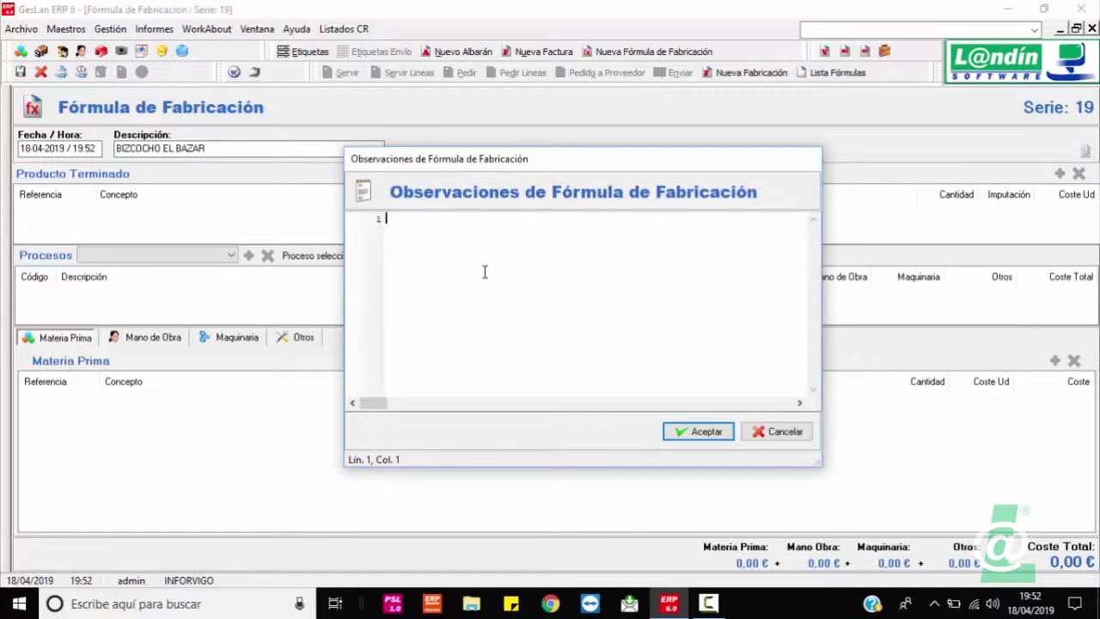
type("DDFJD")
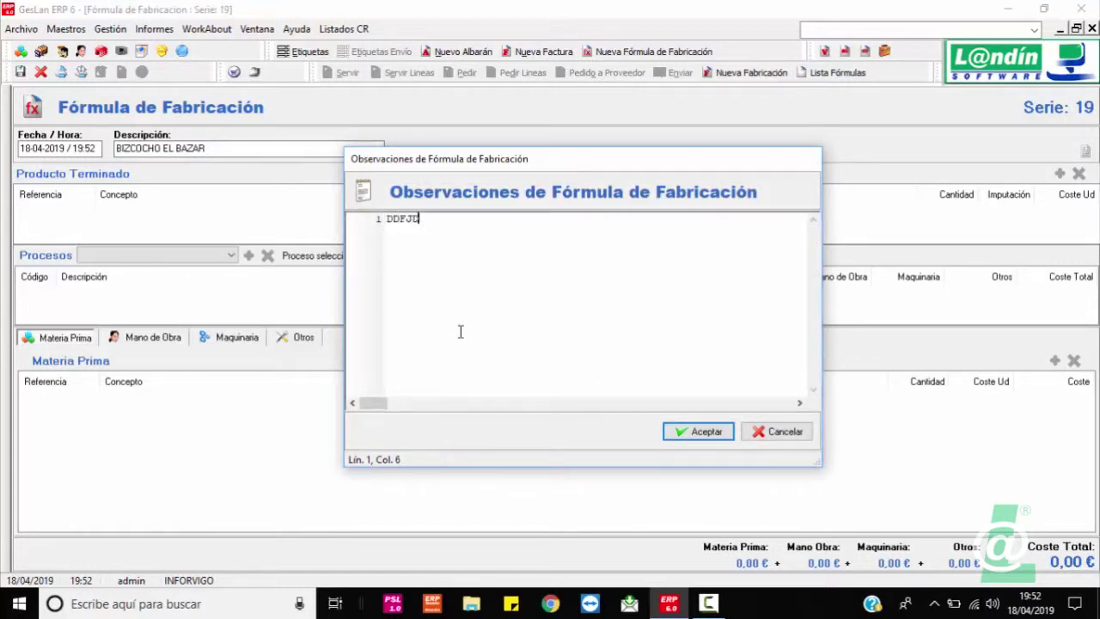
type("SKFJK FRKJDFKSDJFKDS FJFKJ")
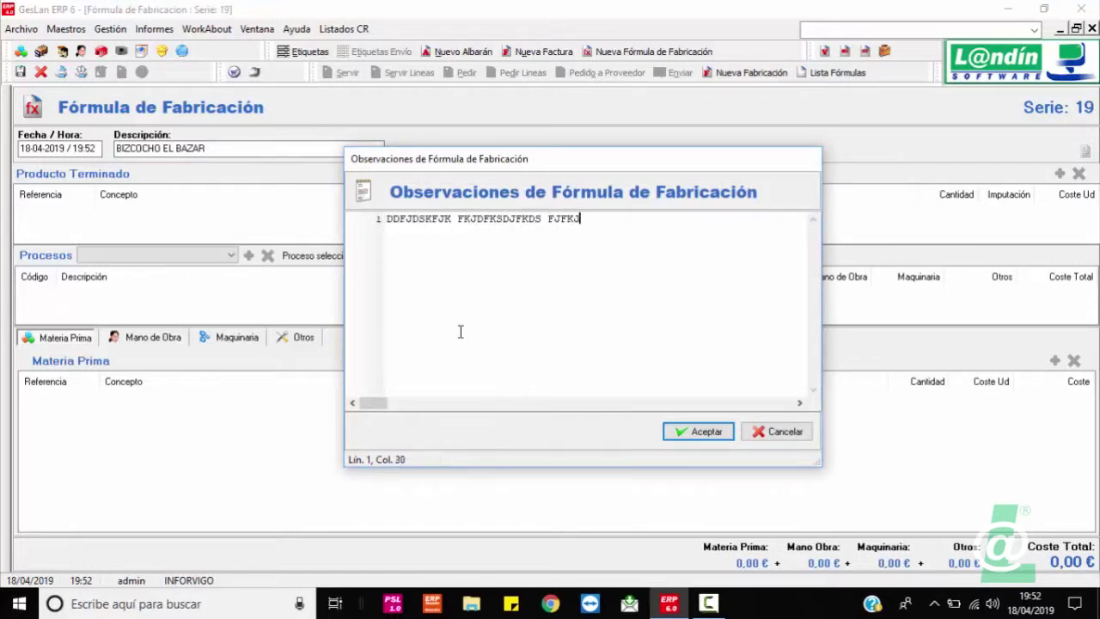
type("FKDFKD FLKDÑLFKDLFKD")
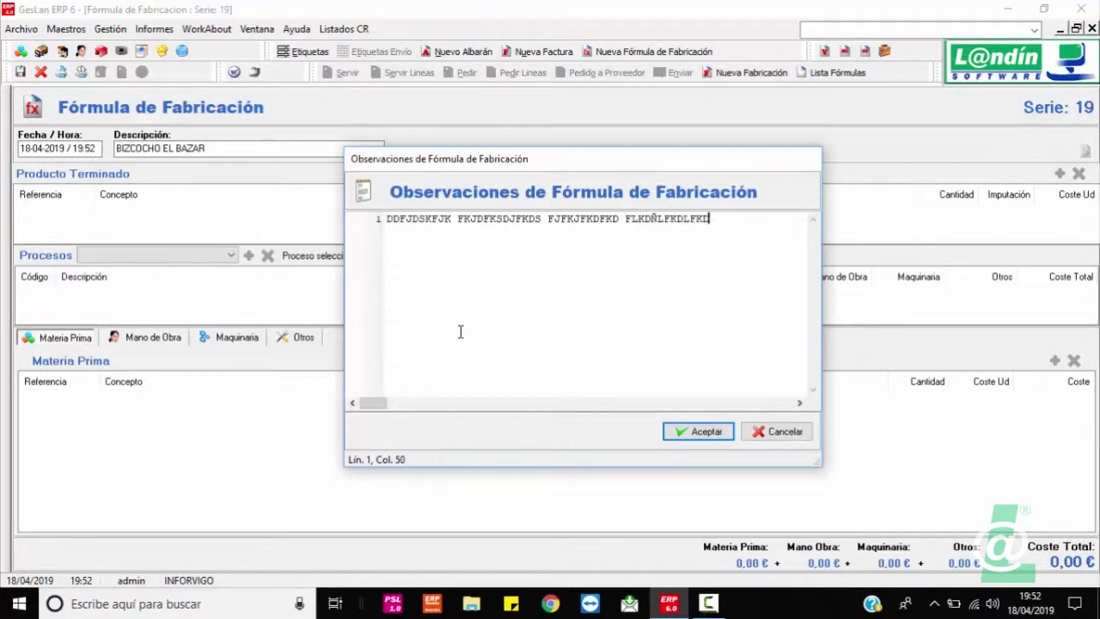
left_click(681, 431)
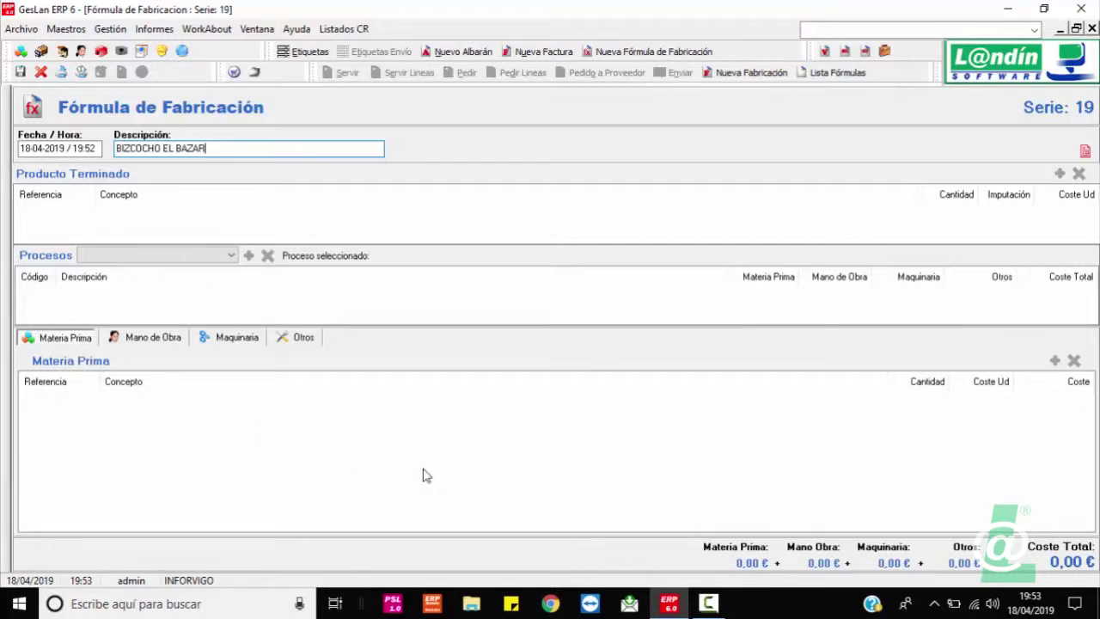
- Add the article BIZCOCHO ARTESANO (AL001) as the formula's finished product with a quantity of 100
left_click(174, 221)
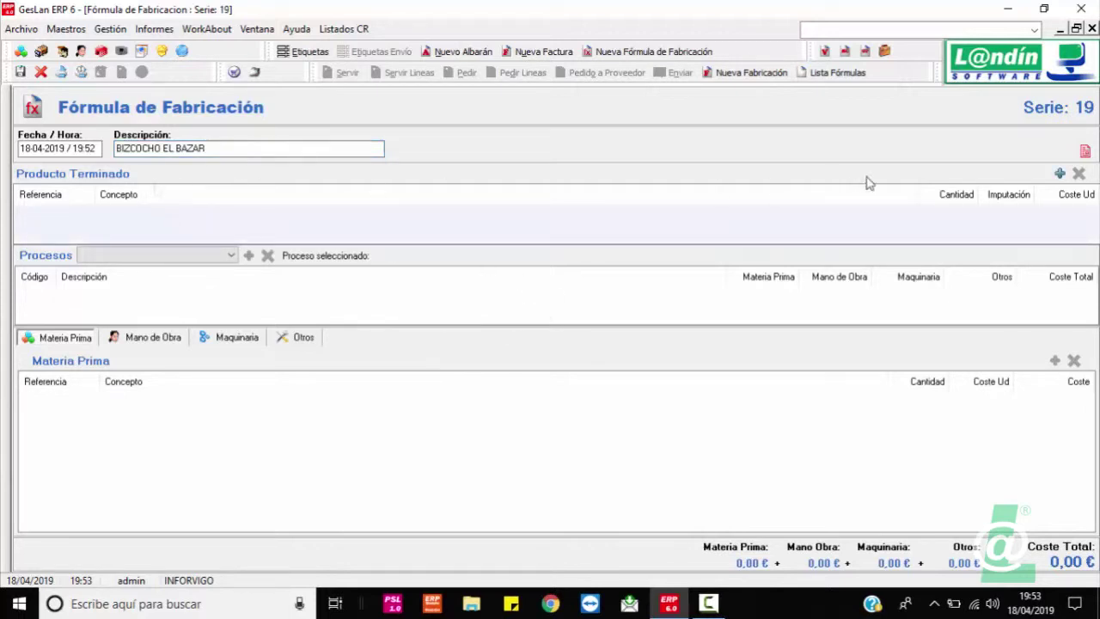
left_click(1061, 175)
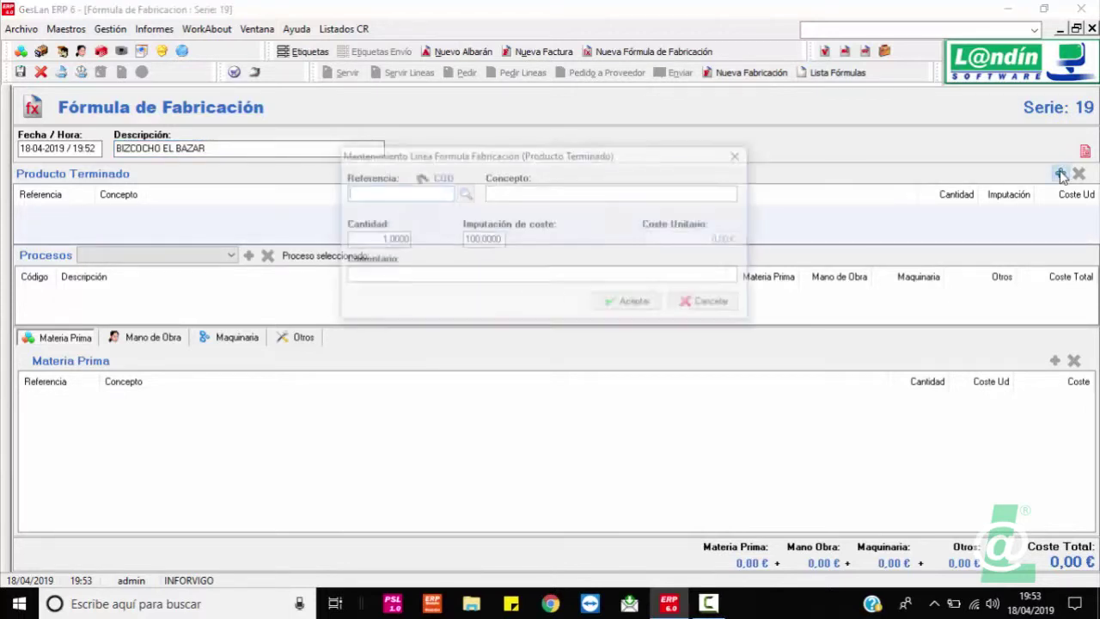
left_click(464, 194)
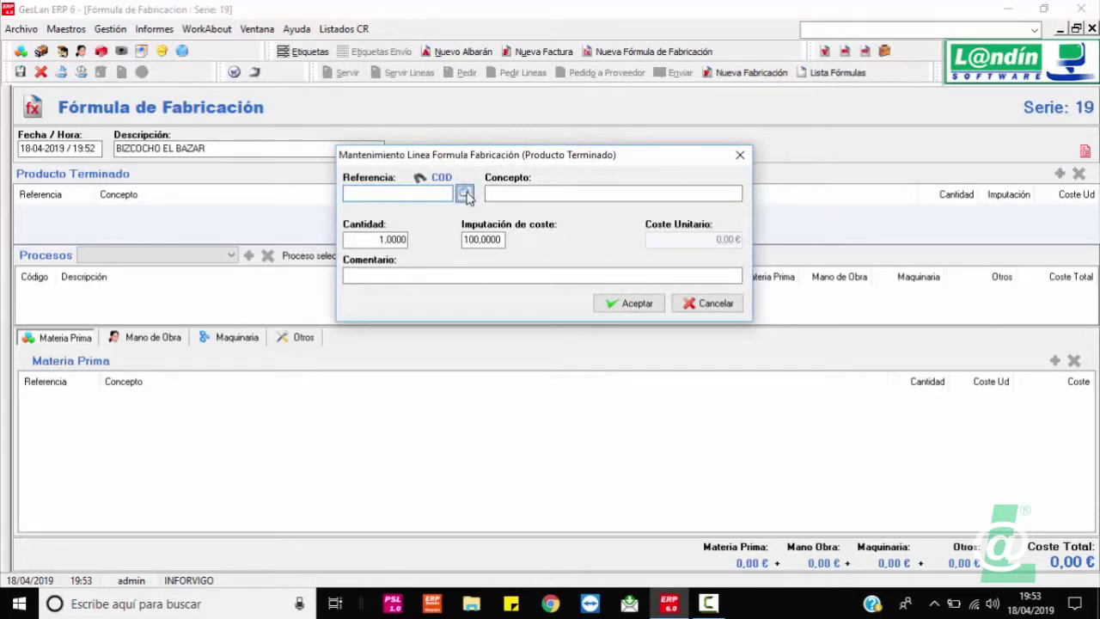
type("B")
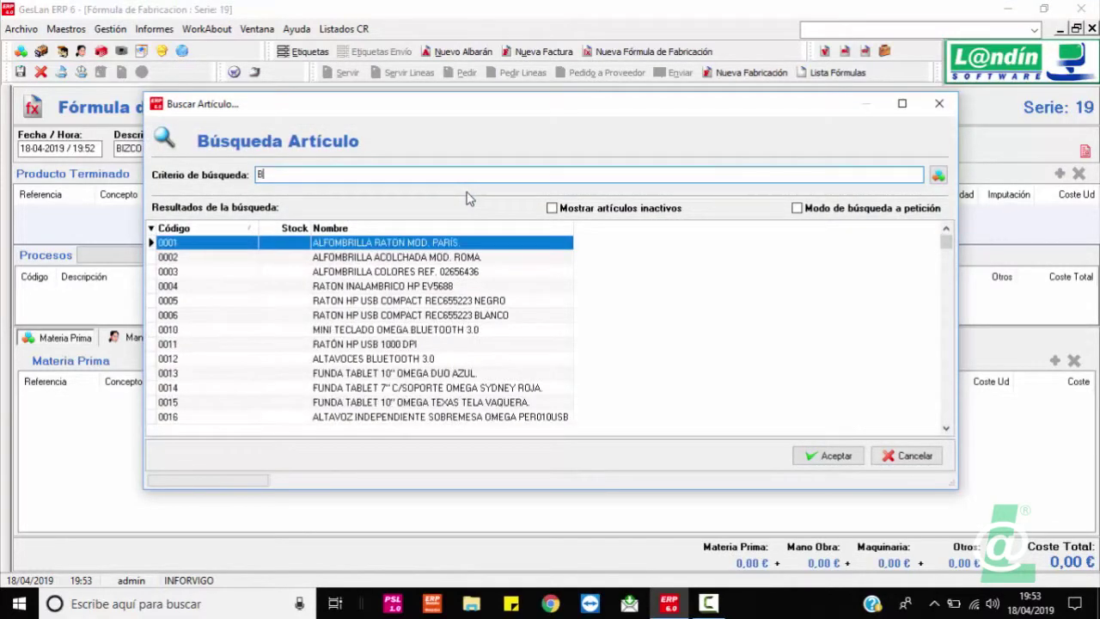
type("IZCOCHO")
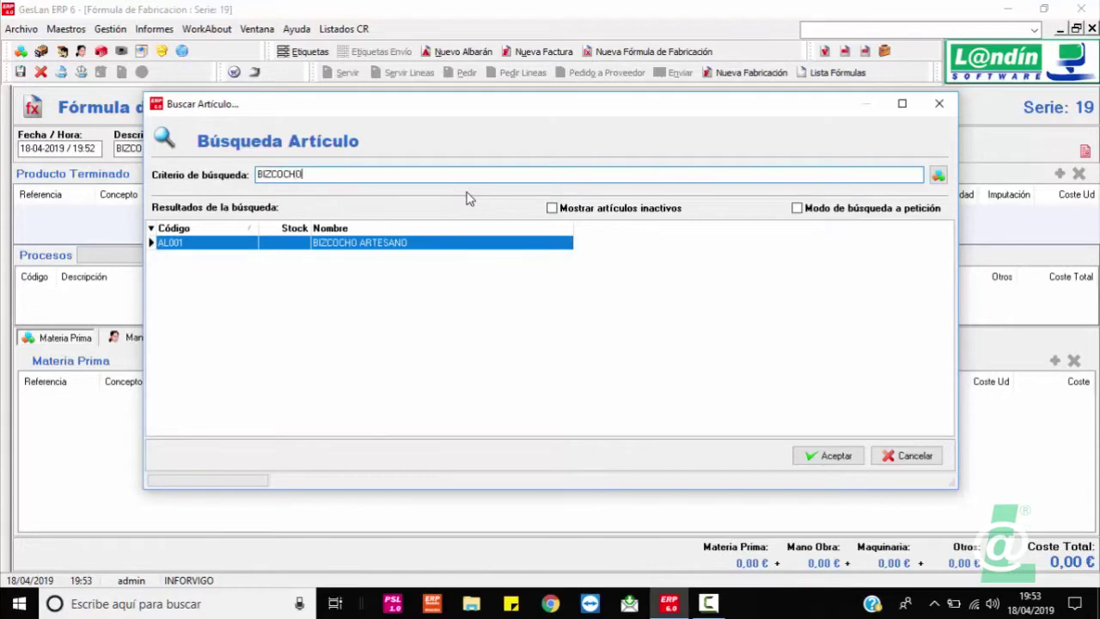
double_click(399, 244)
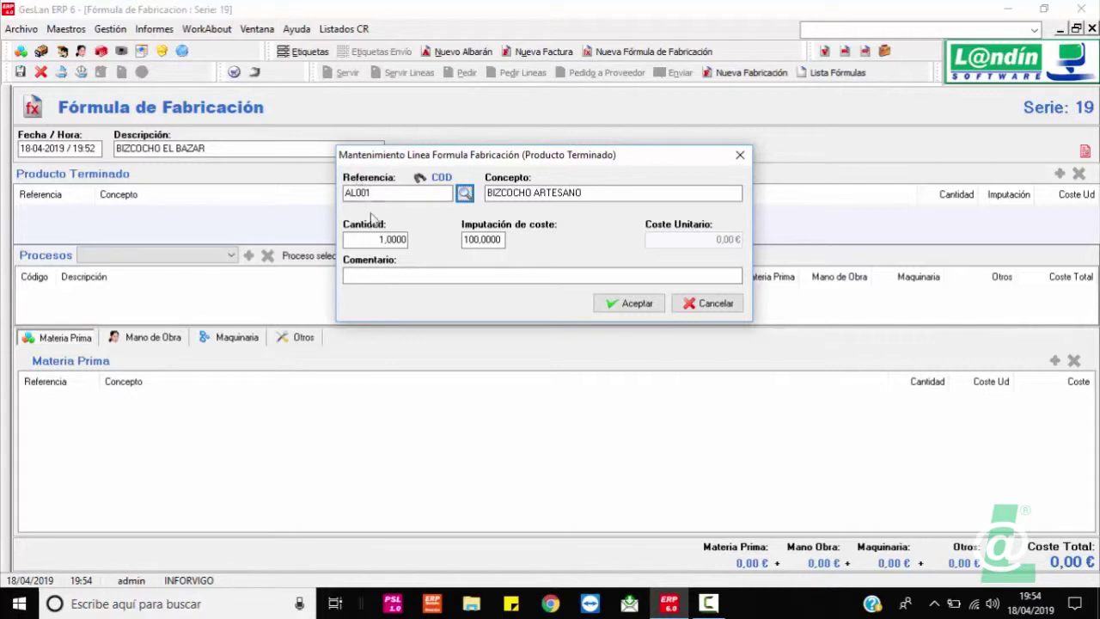
left_click(385, 241)
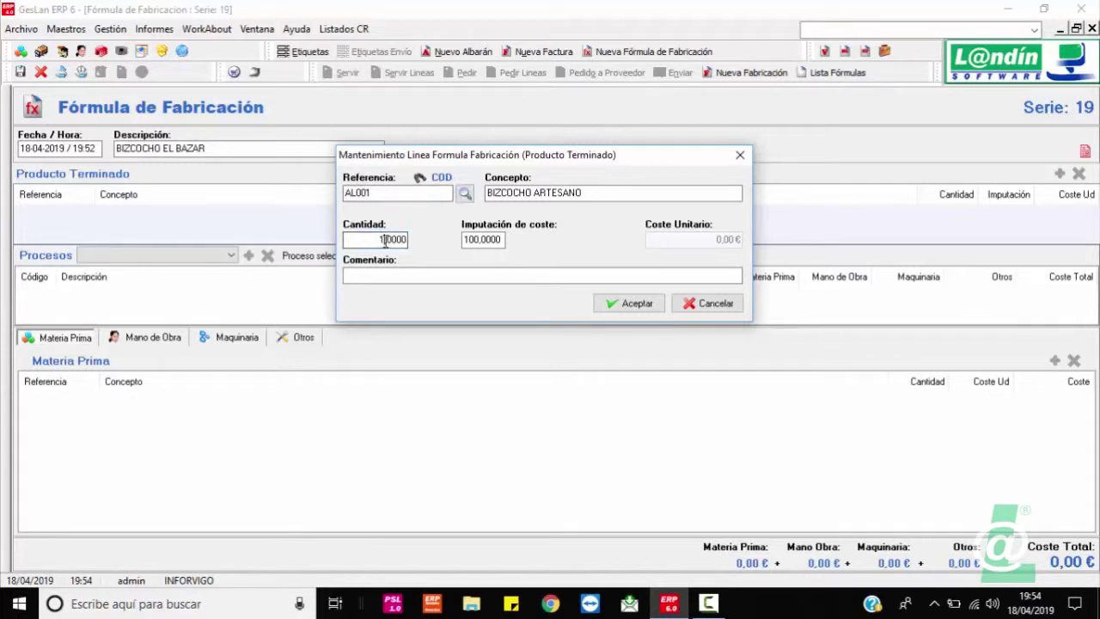
type("00")
left_click(637, 306)
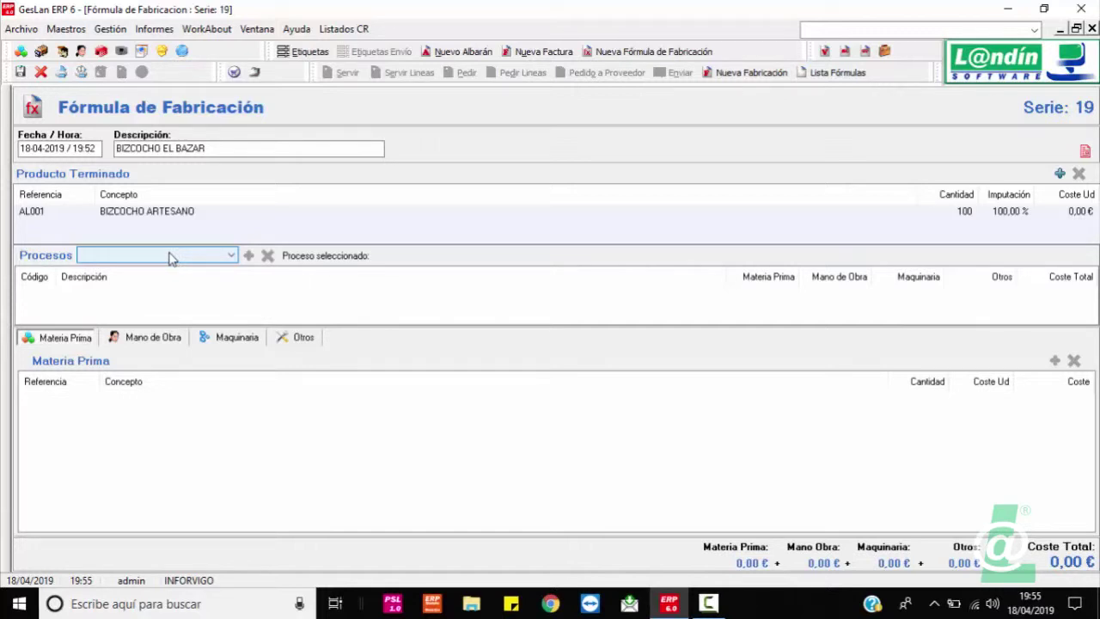
right_click(164, 446)
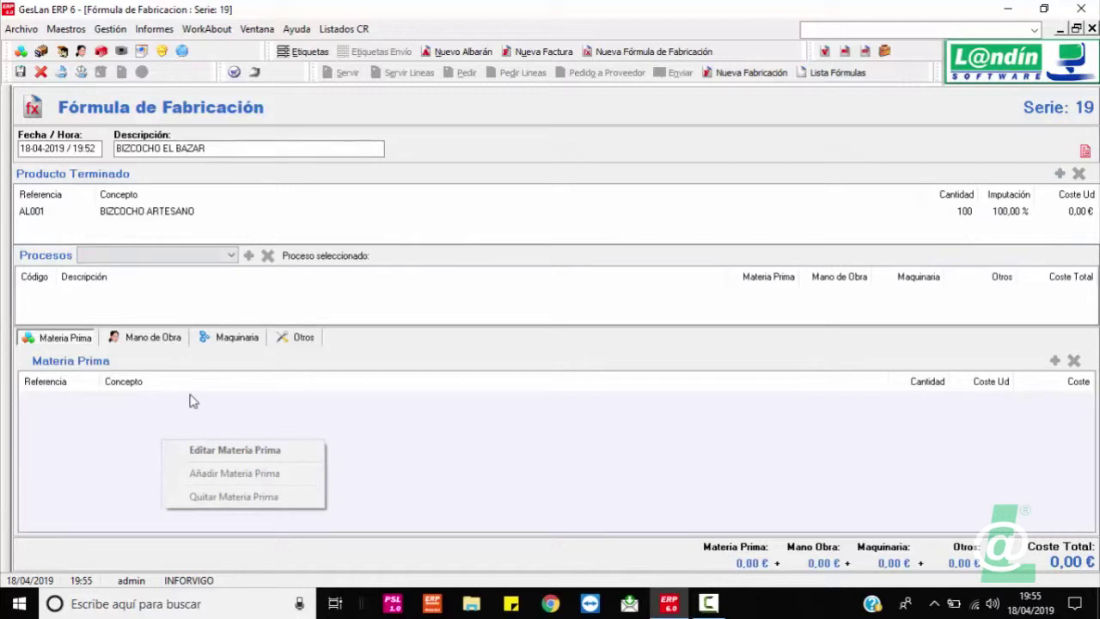
left_click(180, 343)
right_click(192, 453)
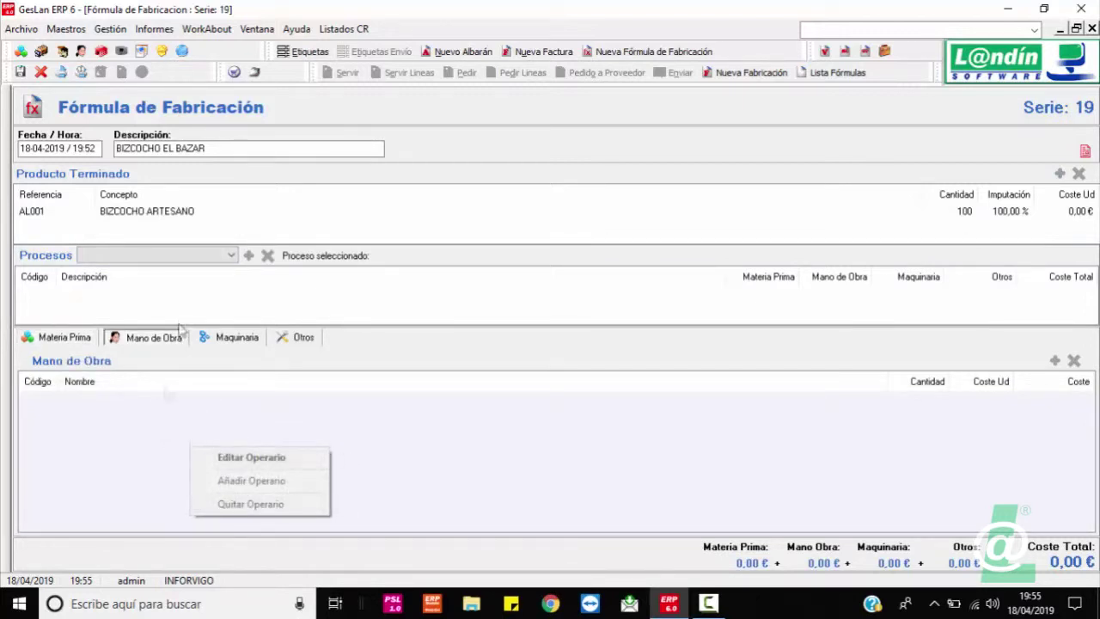
left_click(180, 297)
- Add the process 000001 - ELABORACION DE MASA to the formula's process list
left_click(169, 258)
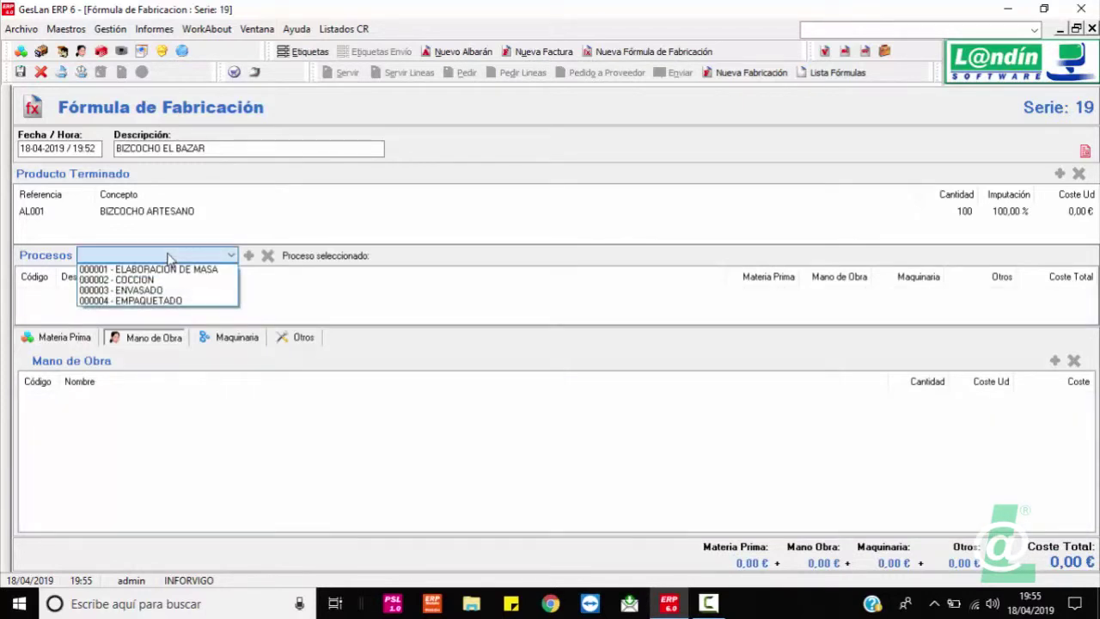
left_click(169, 258)
left_click(169, 258)
left_click(176, 270)
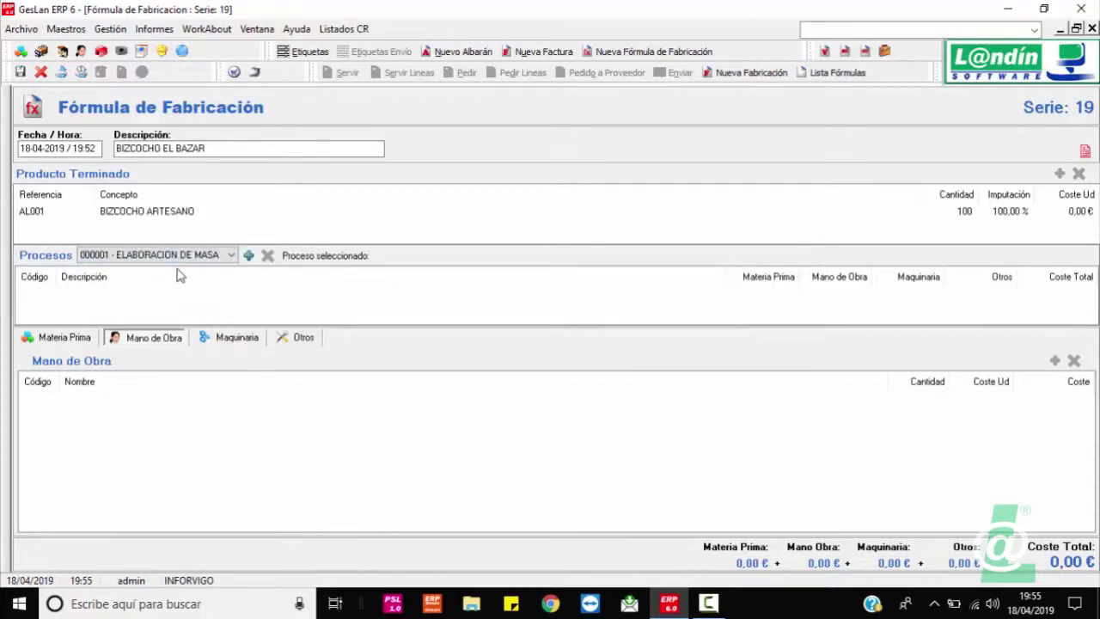
left_click(249, 256)
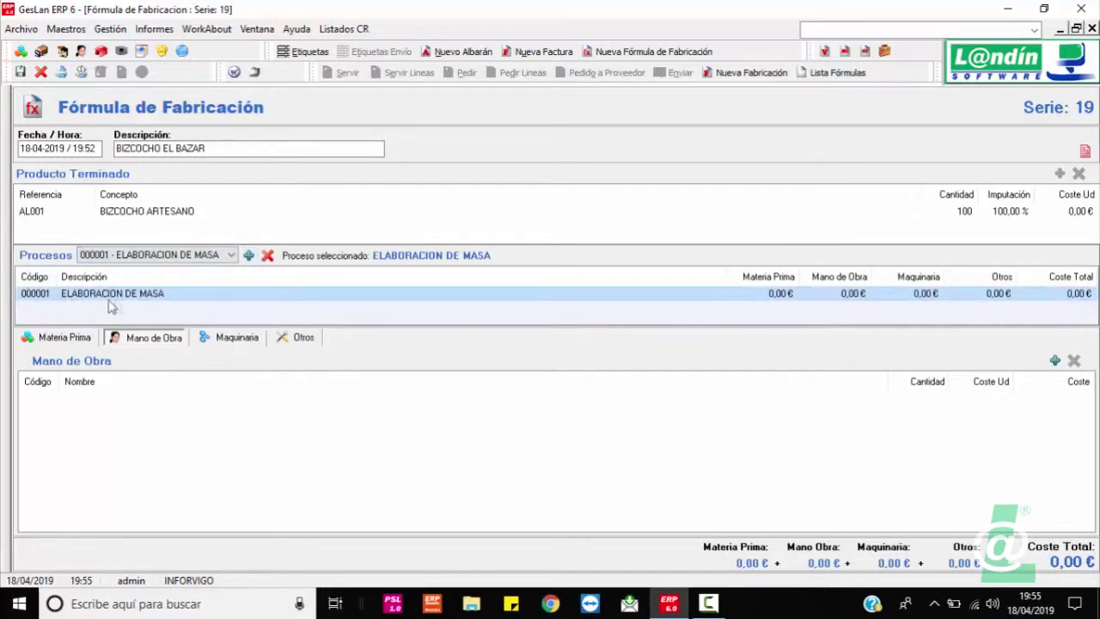
left_click(157, 309)
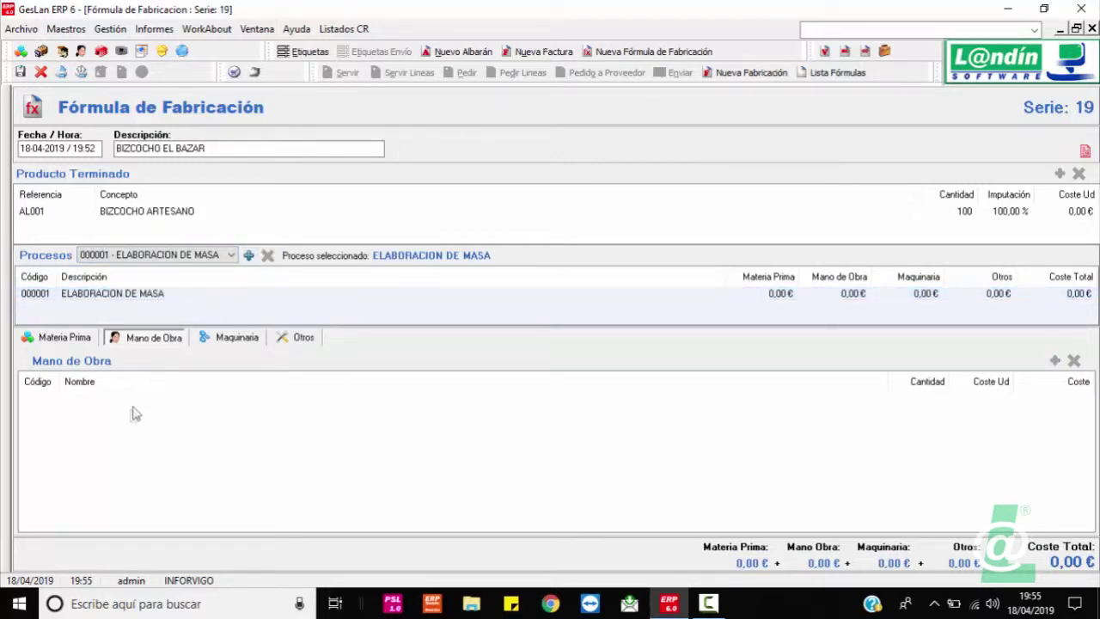
left_click(56, 338)
right_click(125, 473)
left_click(375, 466)
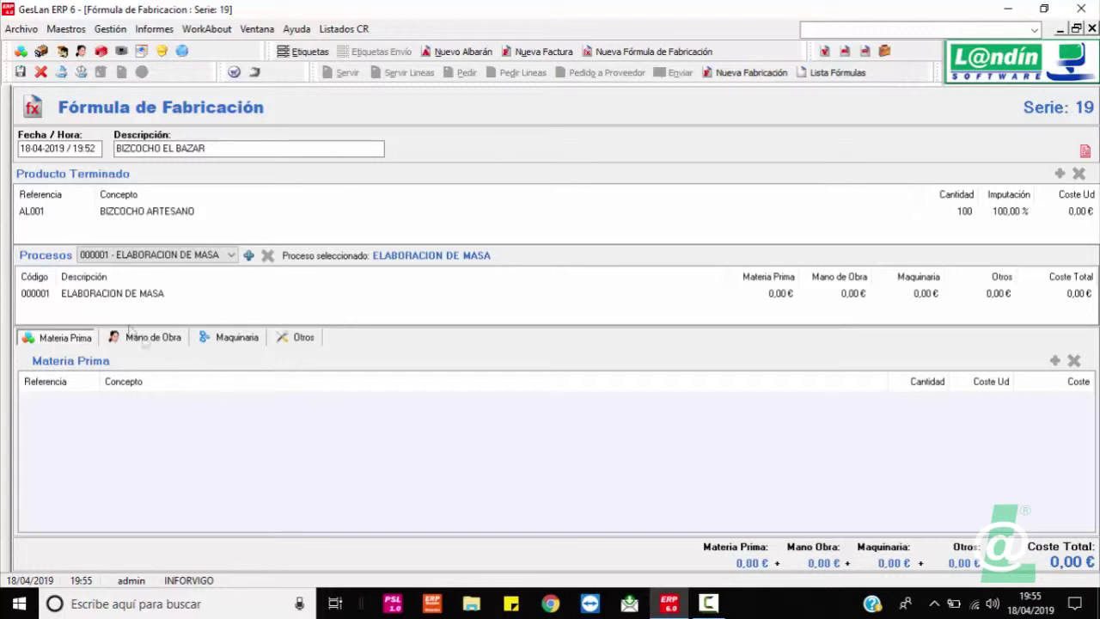
left_click(127, 296)
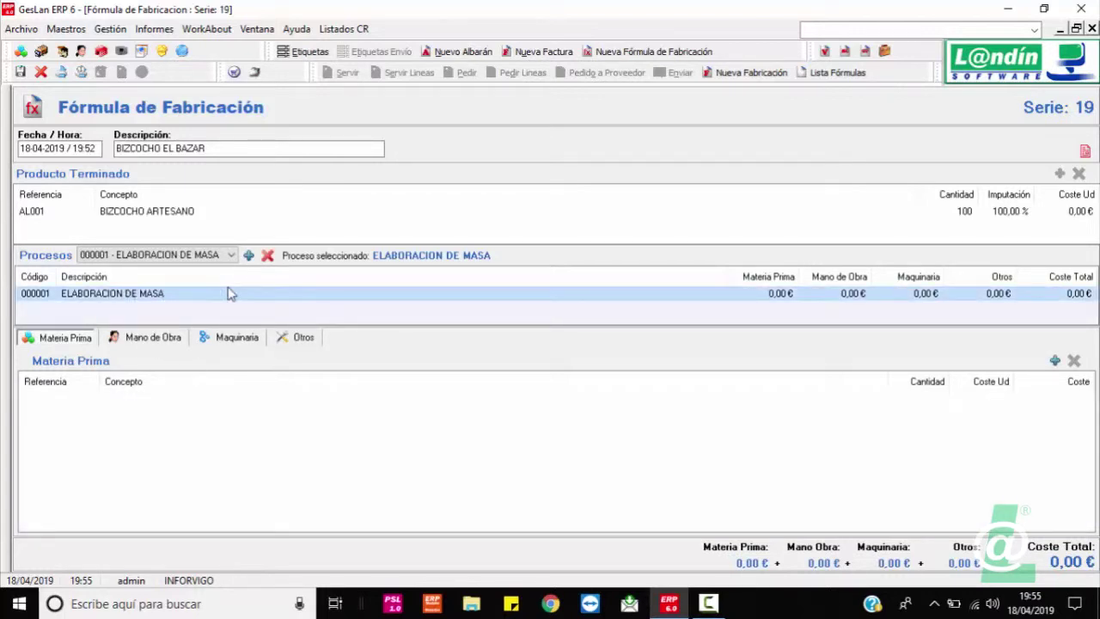
left_click(140, 316)
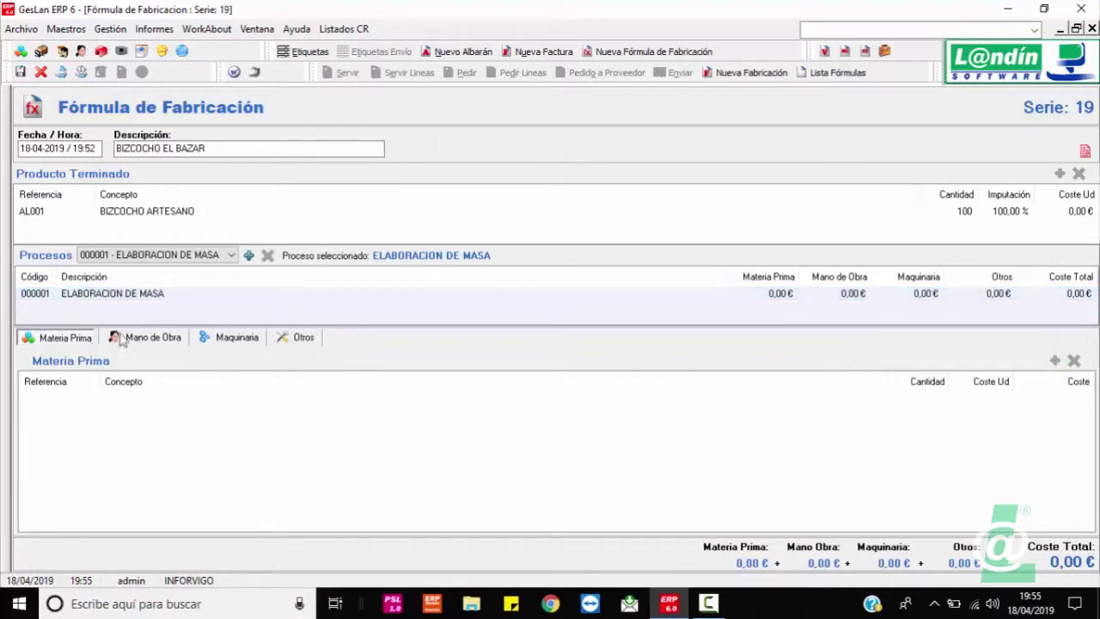
left_click(168, 299)
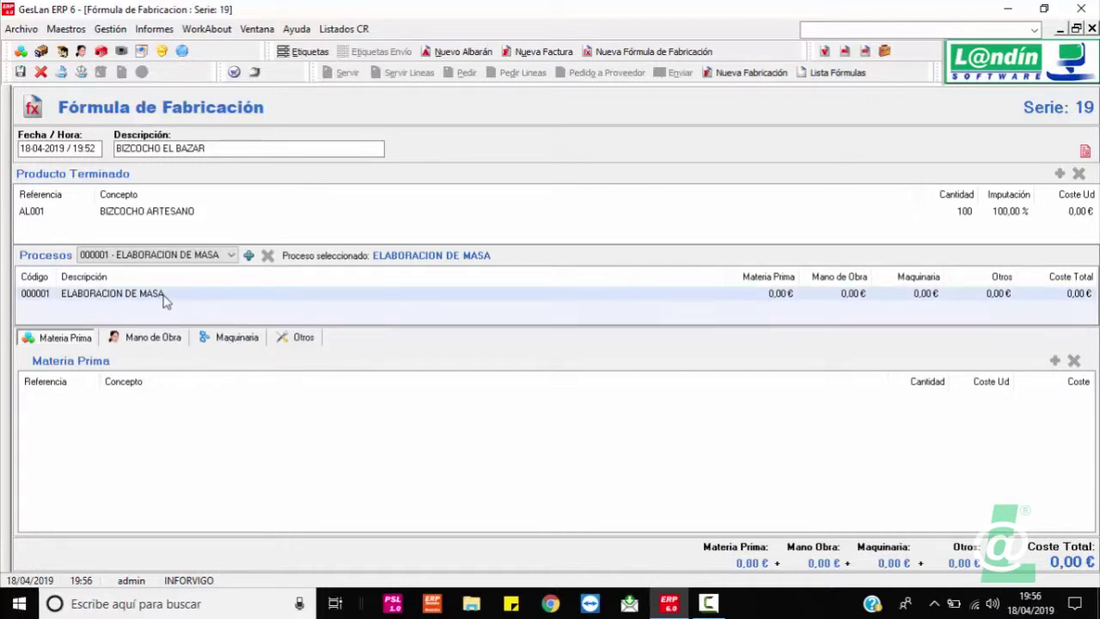
- Add the process 000002 - COCCION to the formula's process list
left_click(229, 256)
left_click(217, 280)
left_click(249, 256)
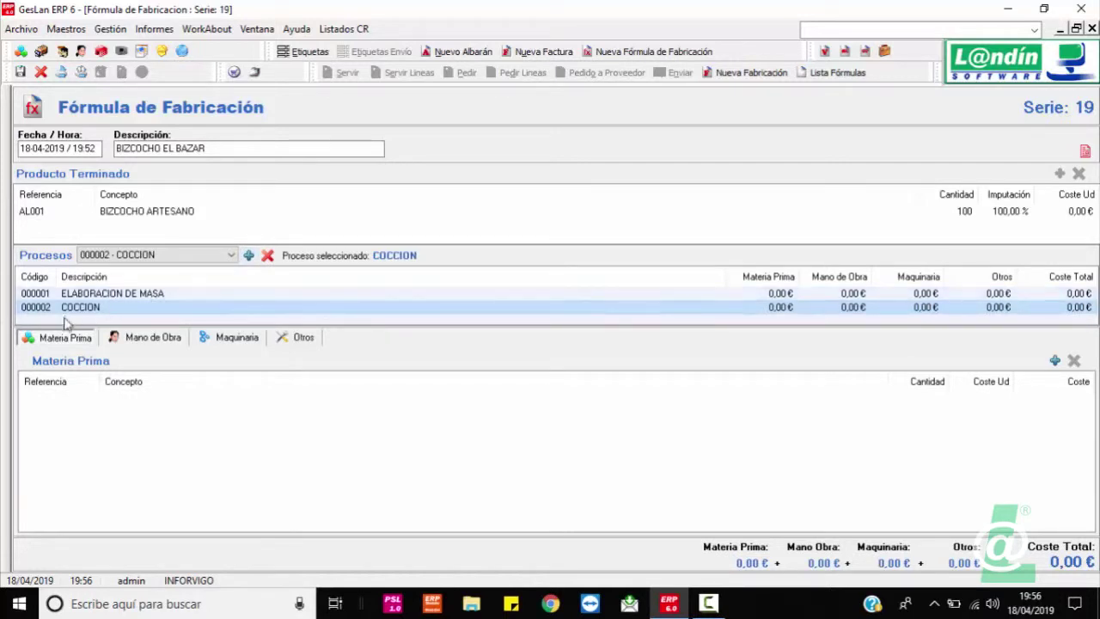
right_click(74, 427)
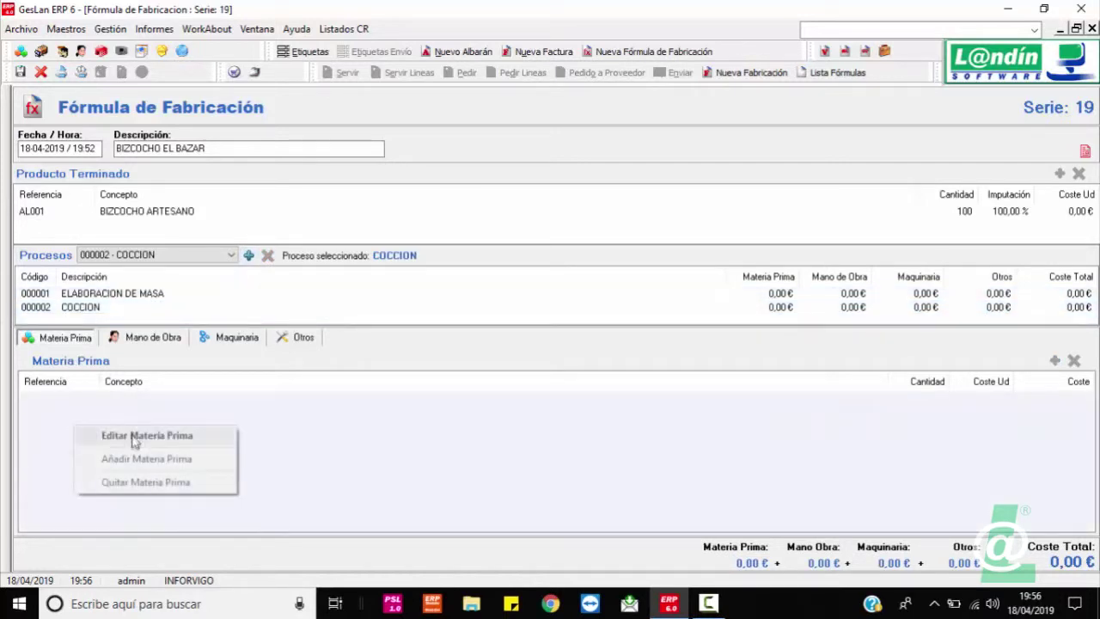
left_click(348, 465)
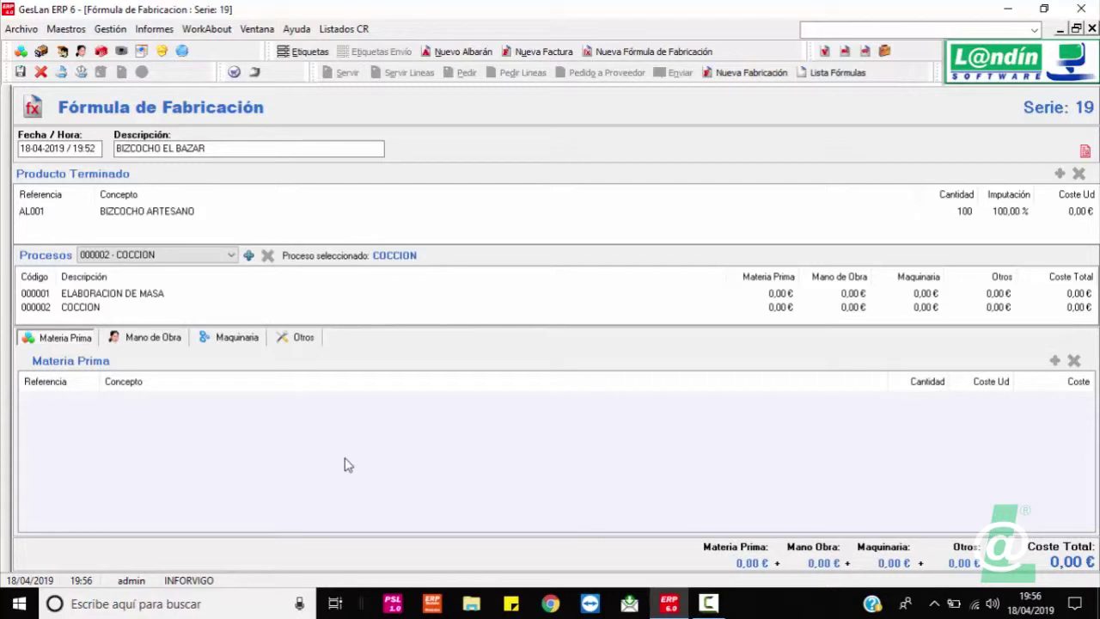
- Add the raw material ACEITE BOTELLA 1 LITRO (MP005) with a quantity of 5 to the ELABORACION DE MASA process
left_click(159, 295)
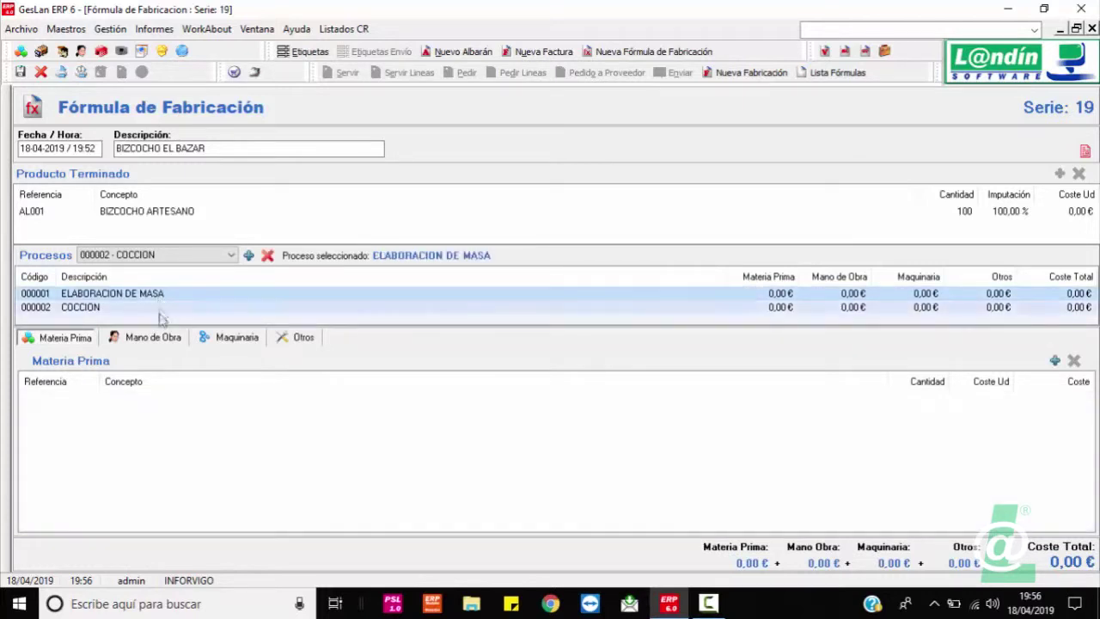
right_click(155, 418)
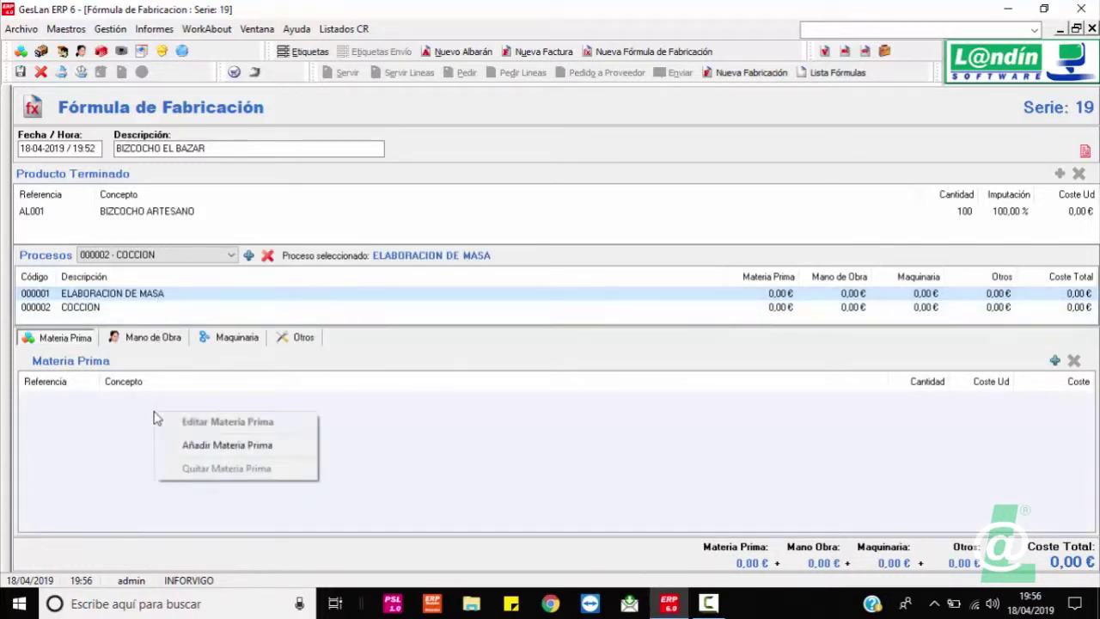
left_click(230, 447)
left_click(464, 194)
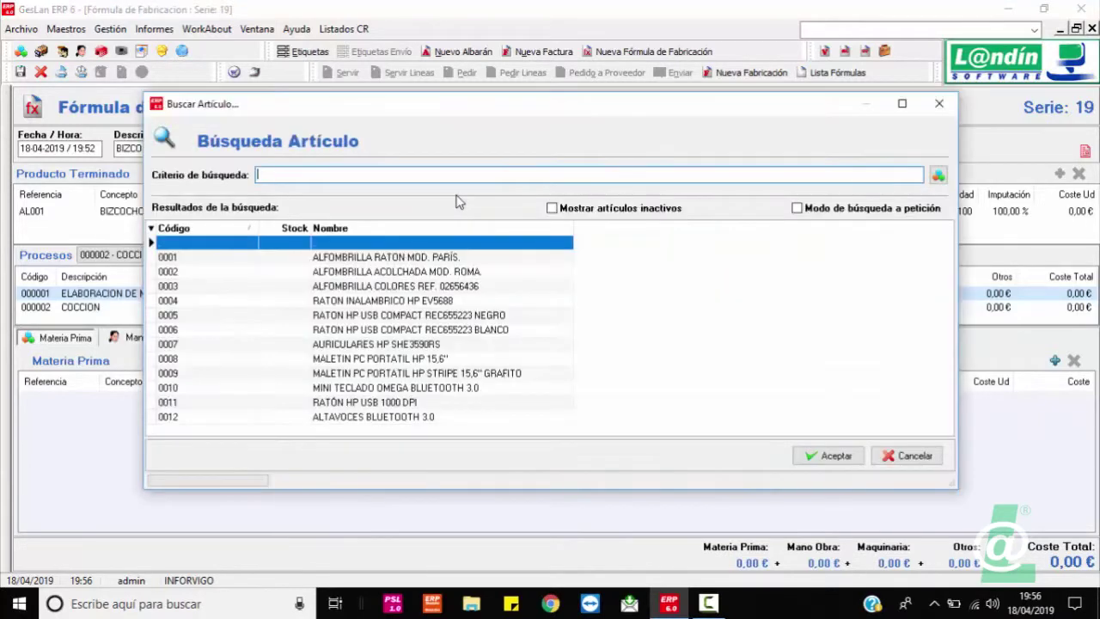
type("ACEITE")
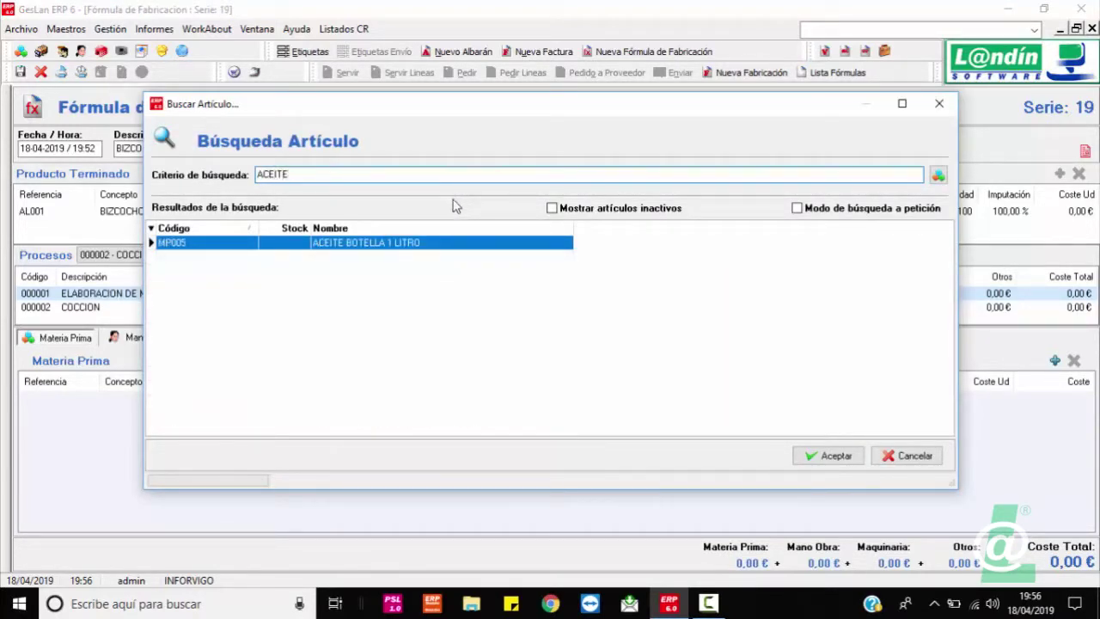
double_click(423, 243)
key("Tab")
key("Tab")
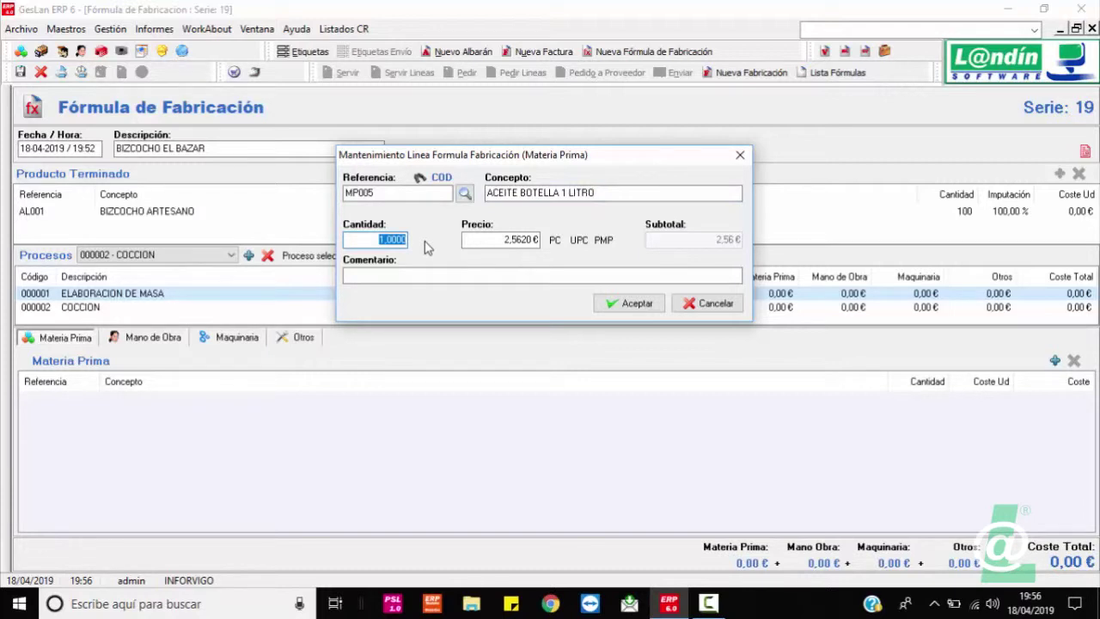
type("5")
key("Tab")
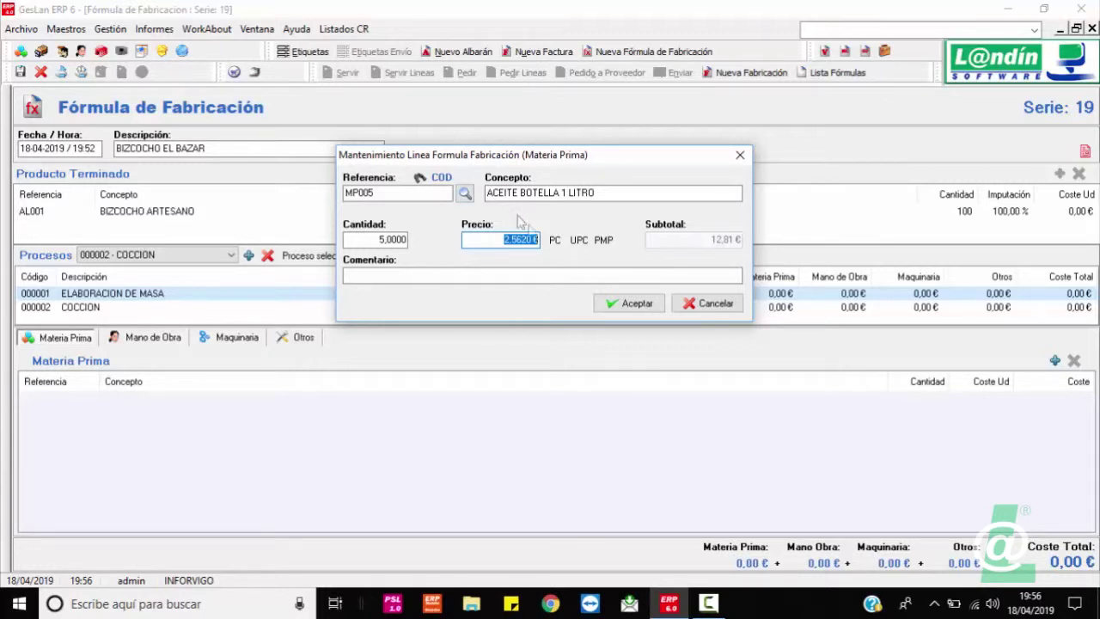
left_click(634, 301)
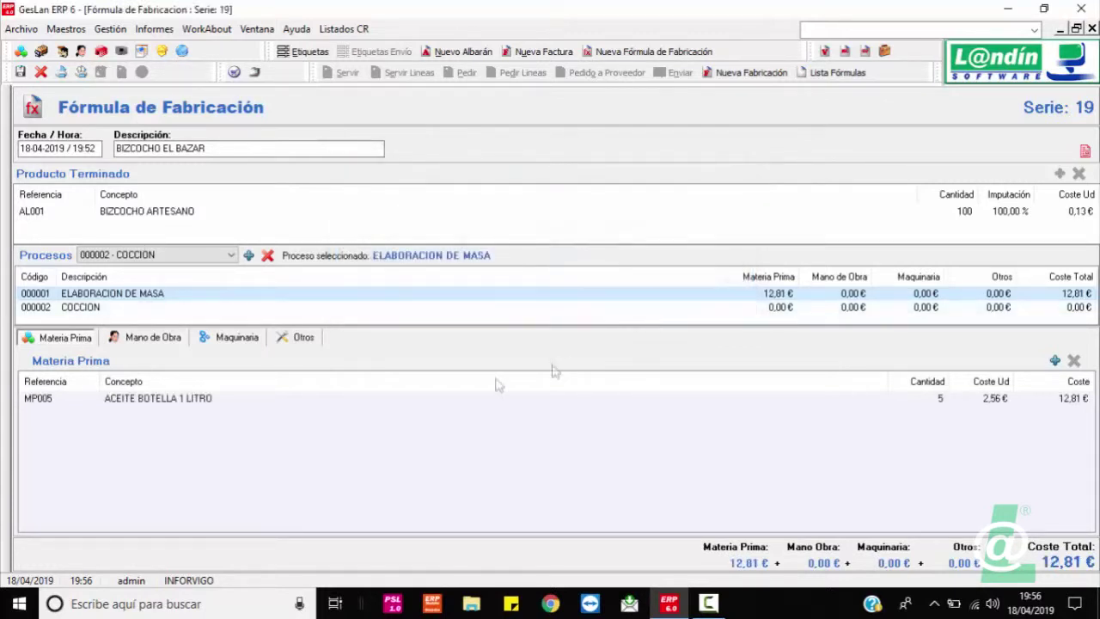
right_click(243, 441)
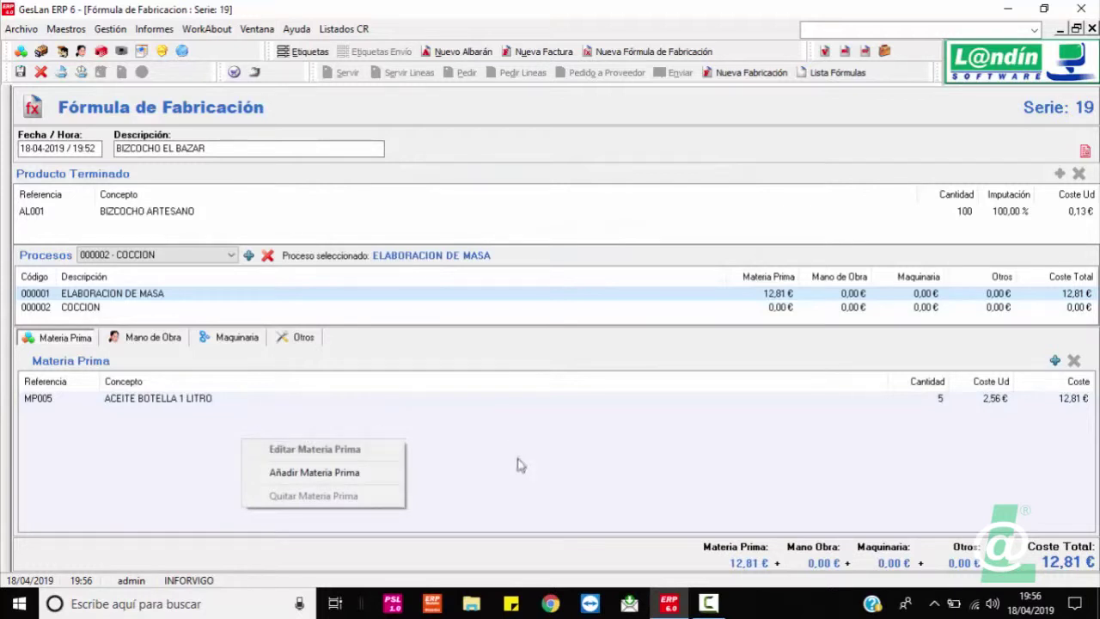
left_click(520, 464)
right_click(218, 474)
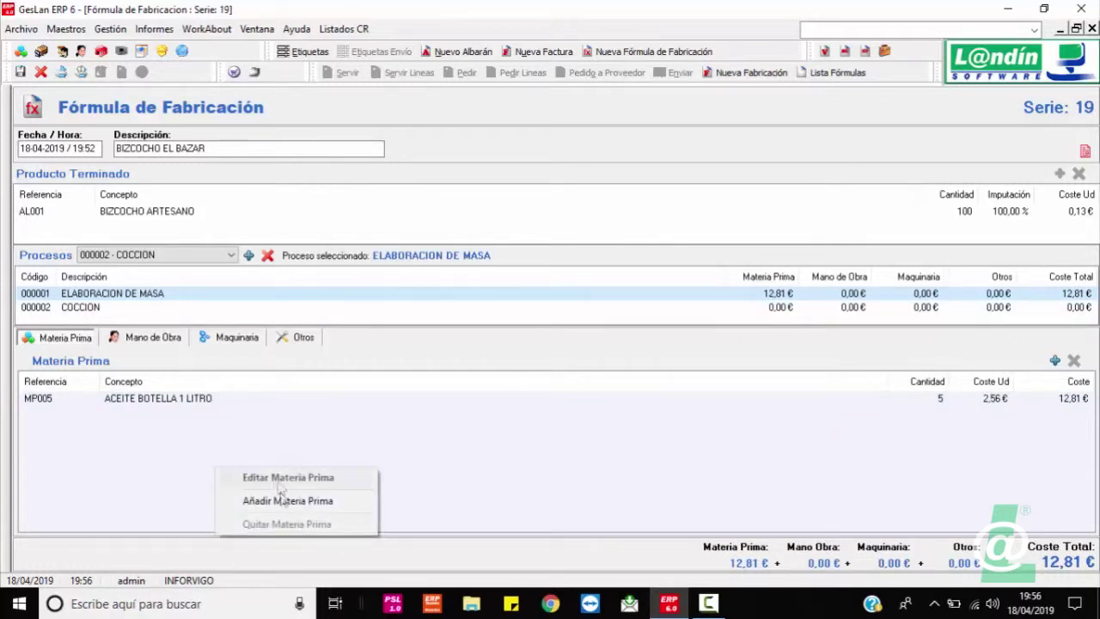
left_click(612, 479)
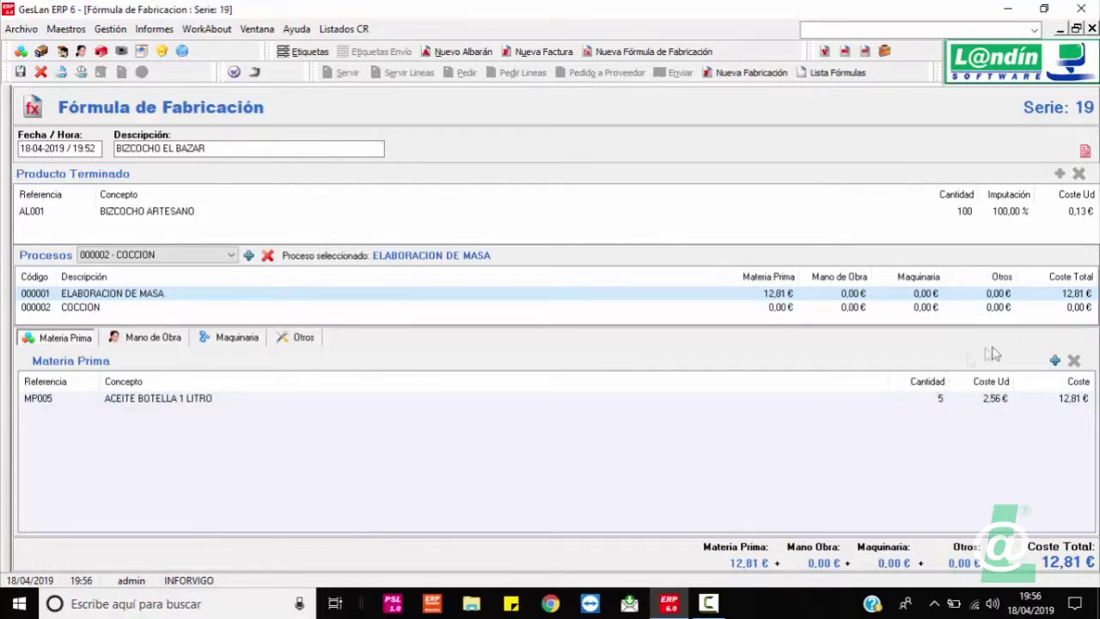
- Add the raw material SOBRE DE LEVADURA 250 GR (MP002) with a quantity of 4 to the ELABORACION DE MASA process
double_click(358, 474)
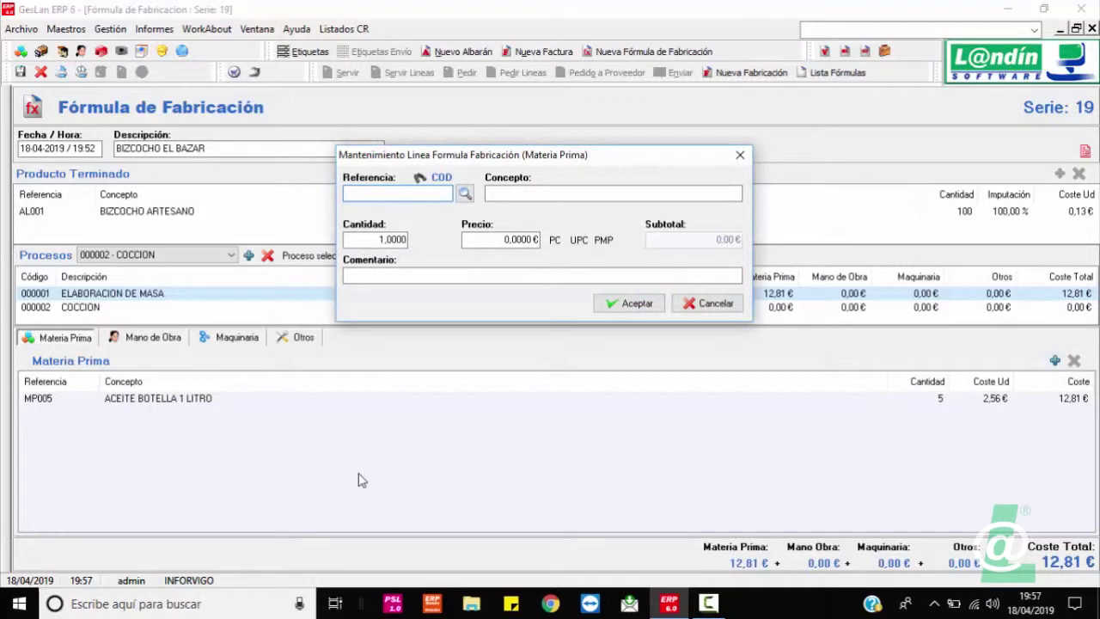
left_click(464, 194)
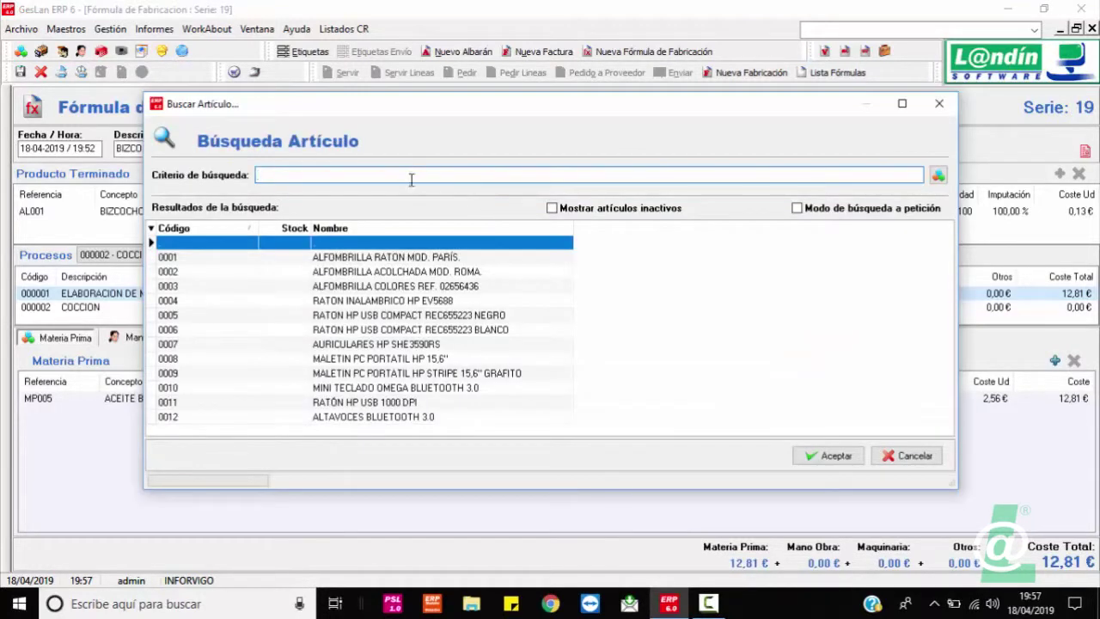
type("LE")
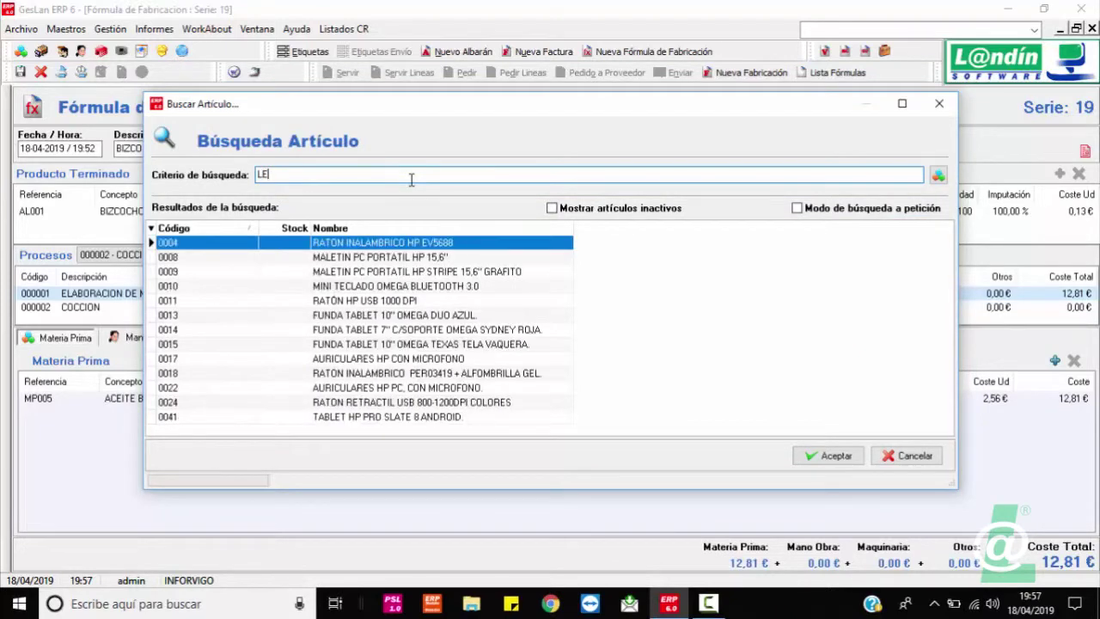
type("VADU")
key("Return")
key("Tab")
key("Tab")
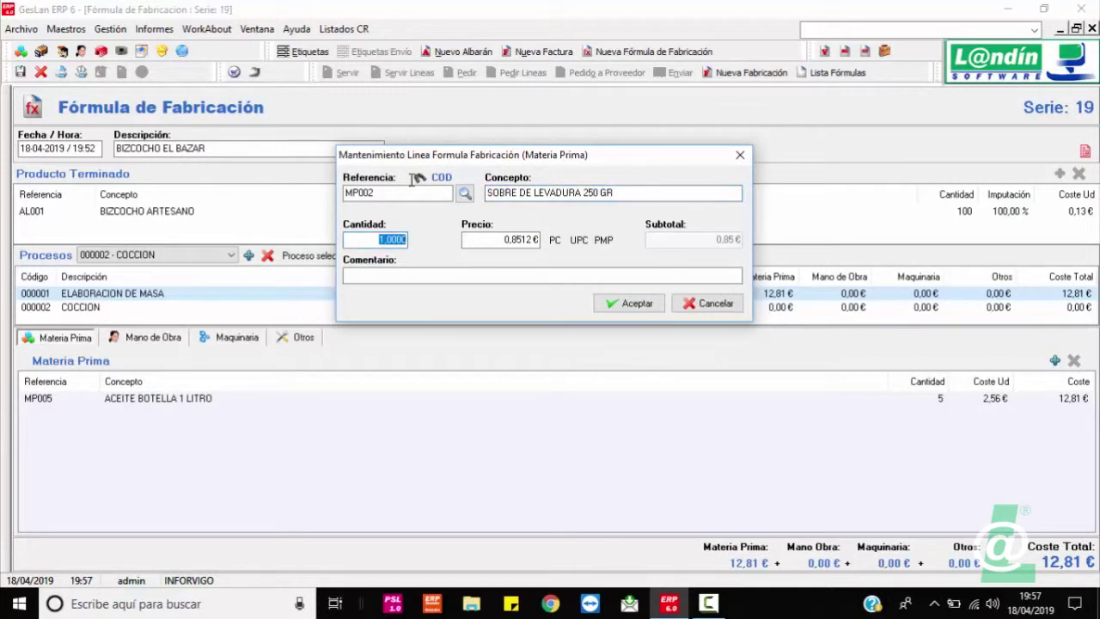
type("4")
key("Tab")
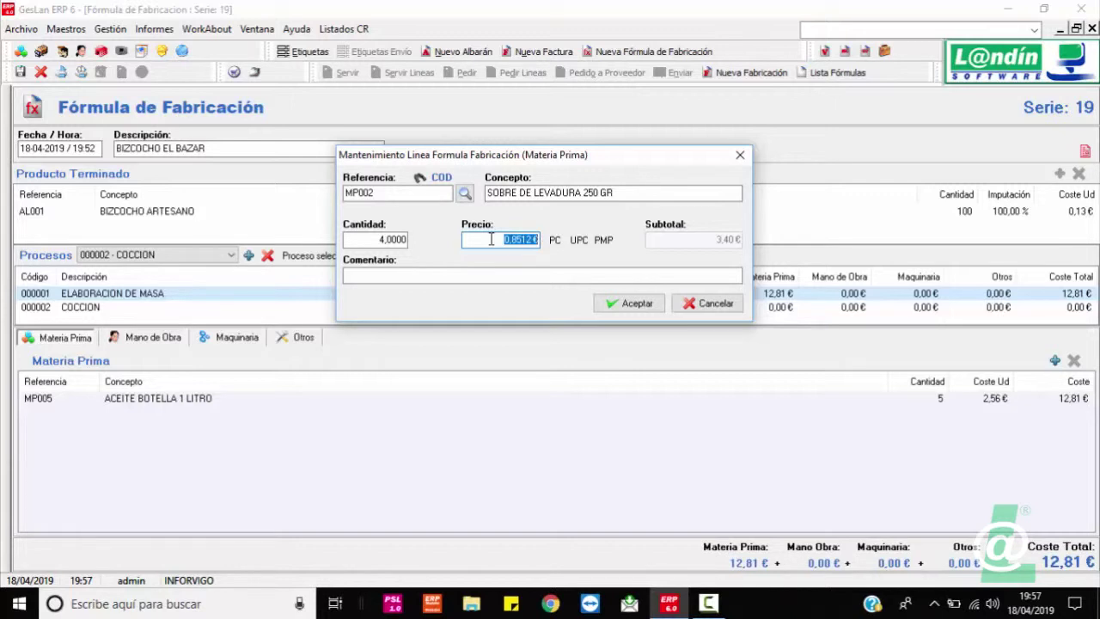
left_click(637, 303)
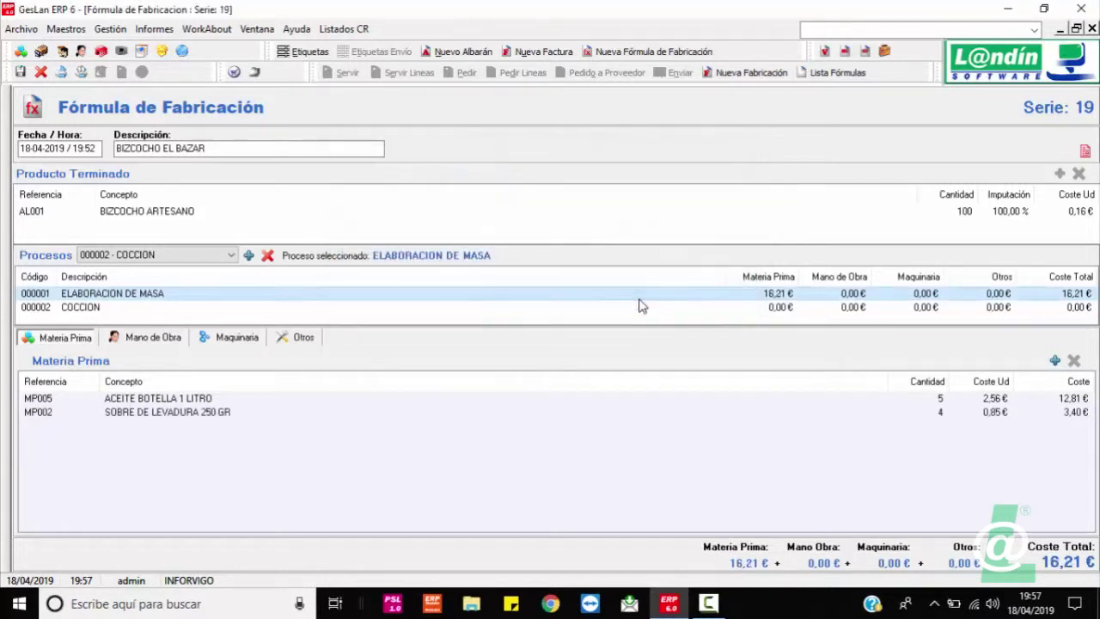
- Add the raw material HARINA PAQUETE 1 KG (MP003) with a quantity of 3 to the ELABORACION DE MASA process
right_click(233, 454)
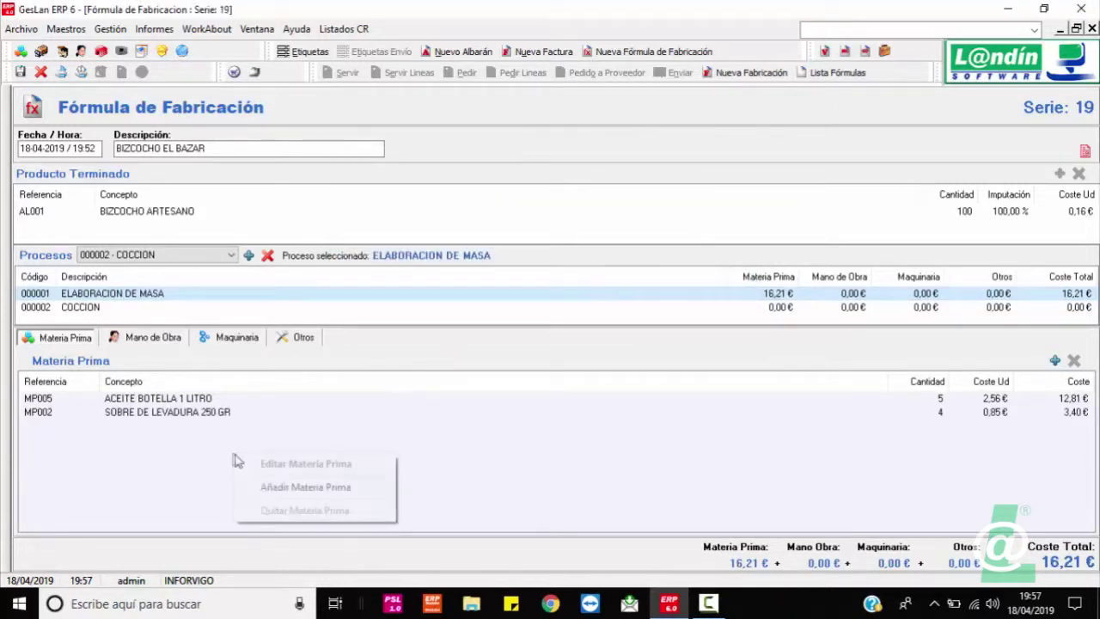
left_click(307, 488)
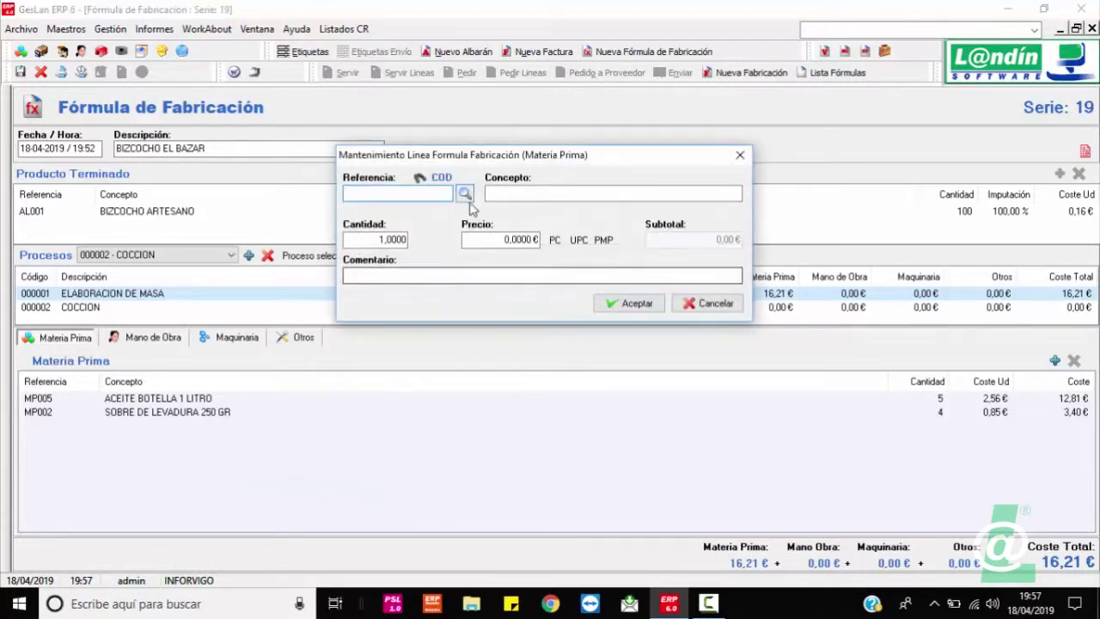
left_click(464, 194)
type("HARINA")
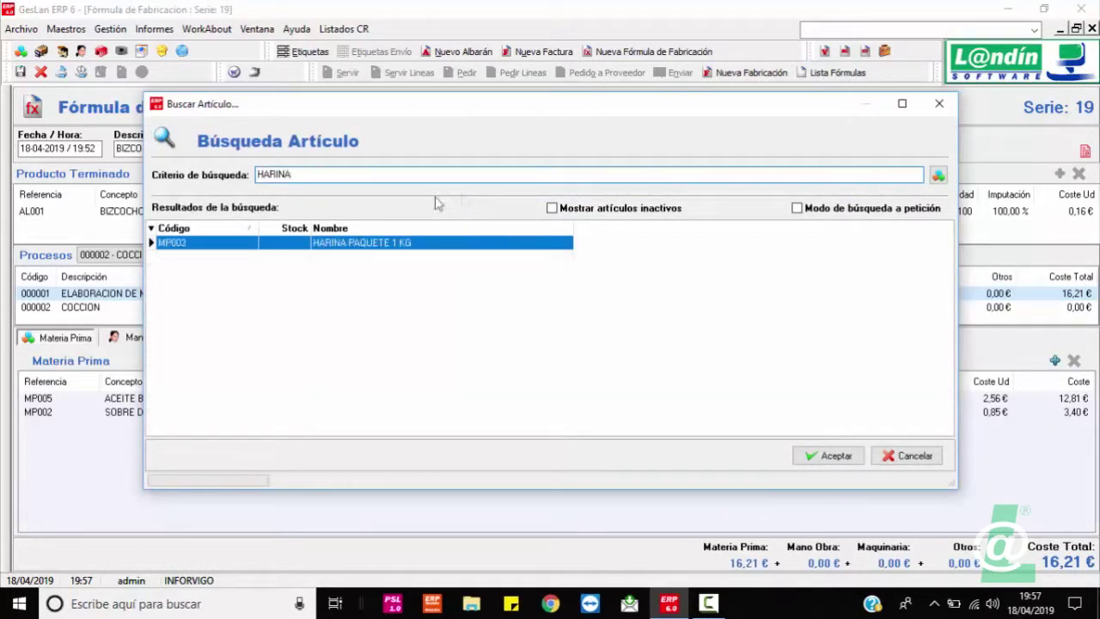
double_click(338, 244)
left_click_drag(406, 241, 391, 241)
double_click(392, 241)
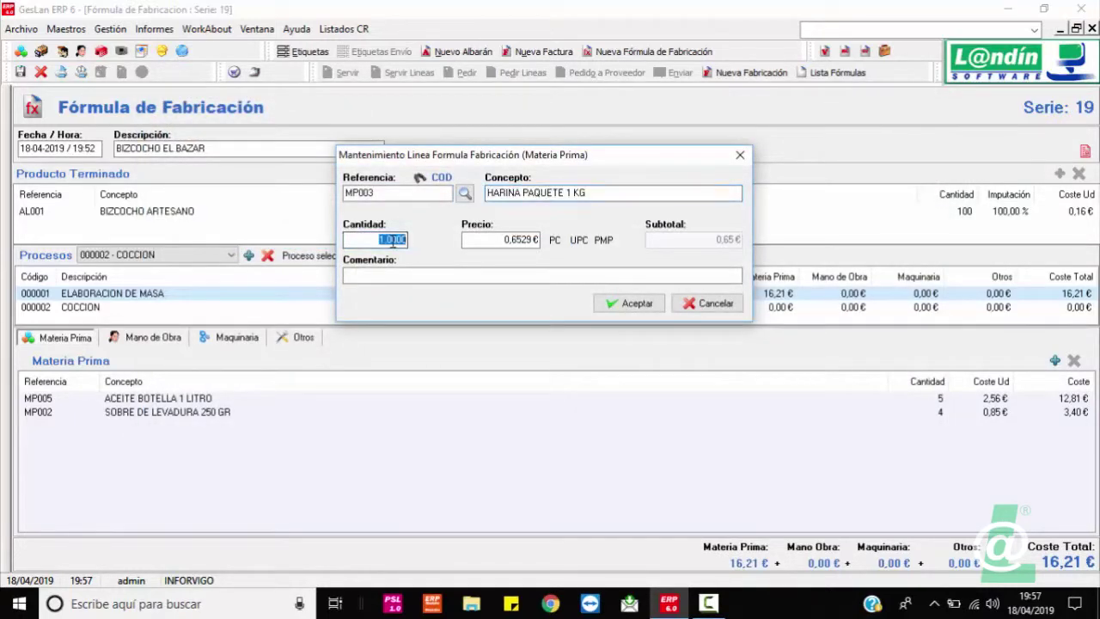
type("3")
key("Tab")
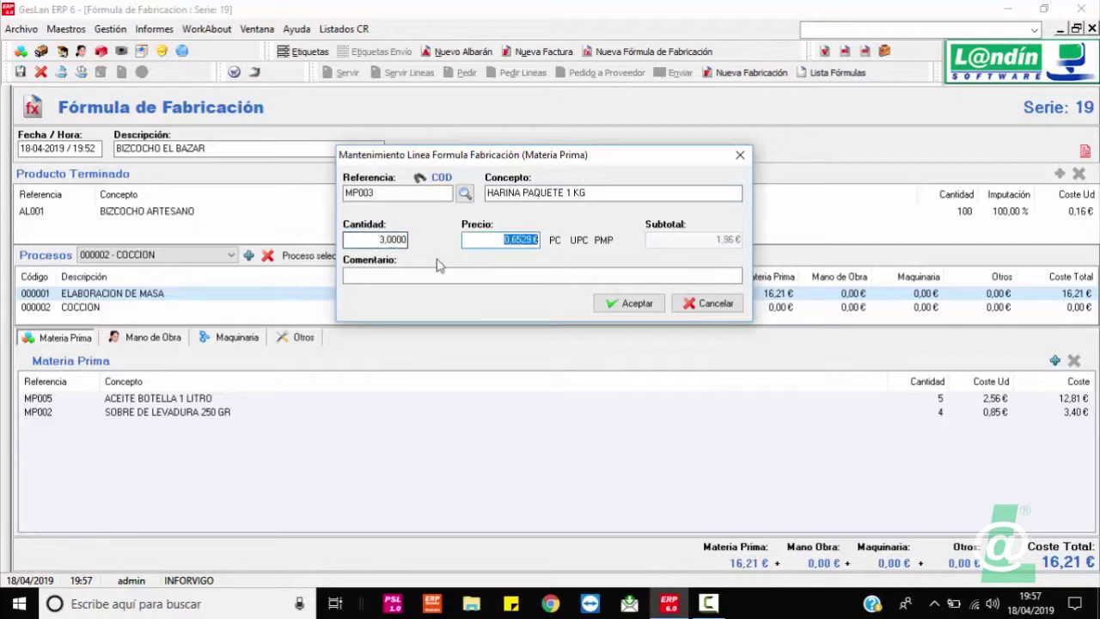
left_click(636, 304)
- Add the raw material PACK DOCENA DE HUEVOS (MP001) with a quantity of 4 to the ELABORACION DE MASA process
right_click(258, 469)
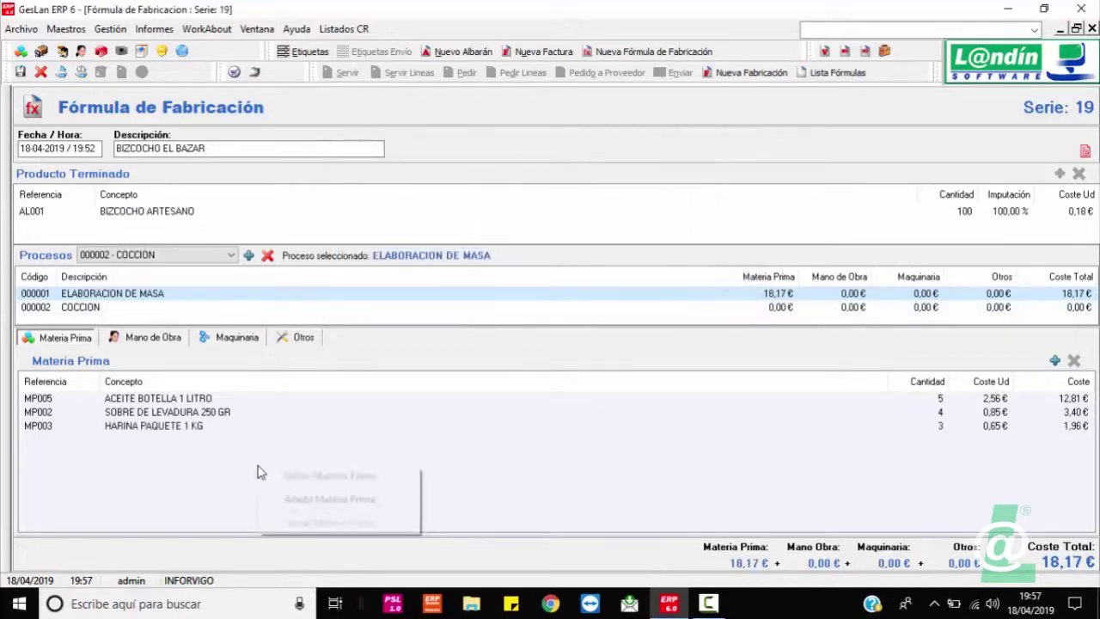
left_click(325, 501)
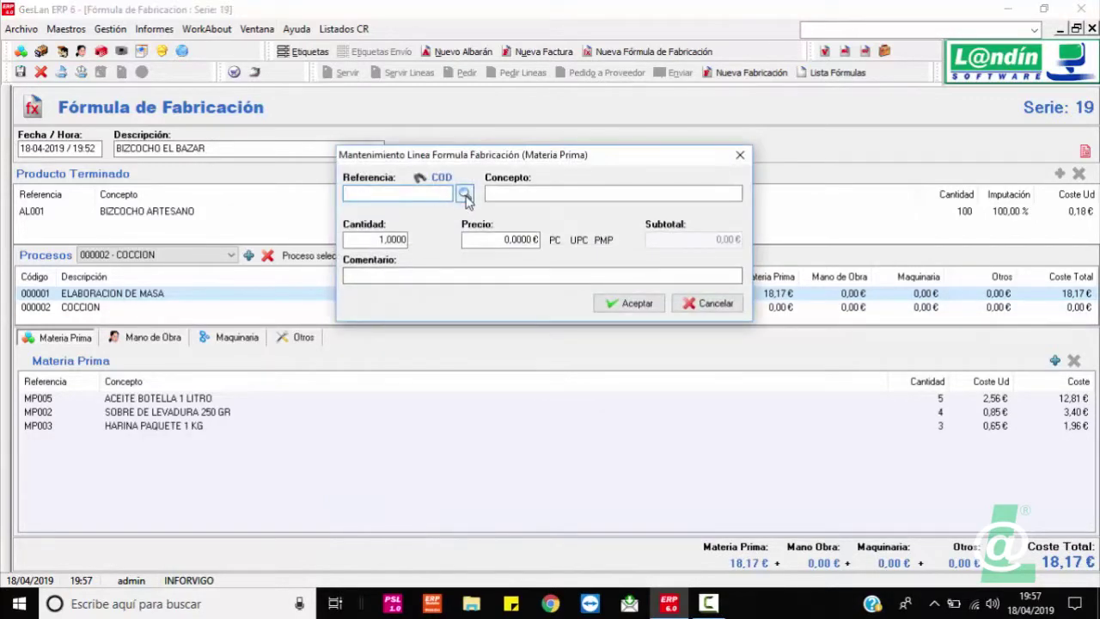
left_click(462, 195)
type("HUEVOS")
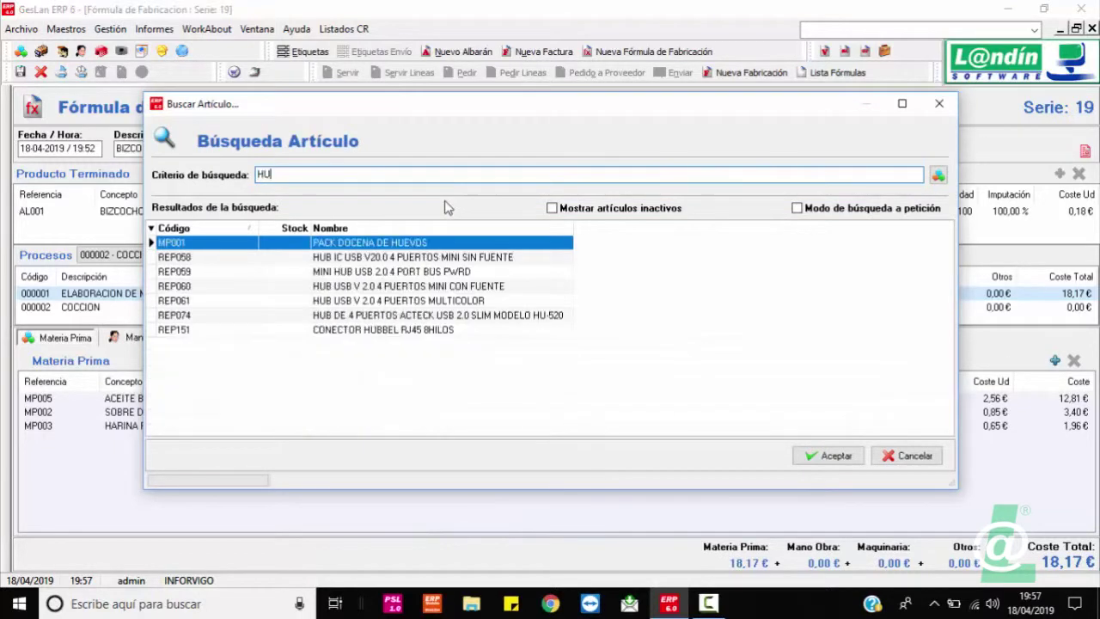
double_click(462, 245)
key("Tab")
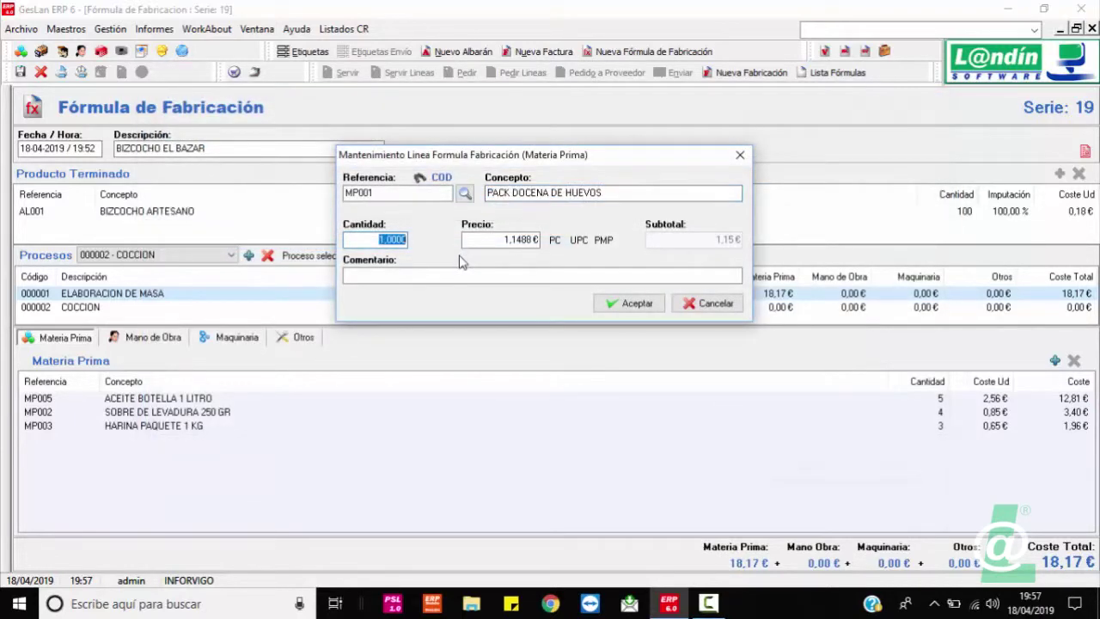
type("4")
key("Tab")
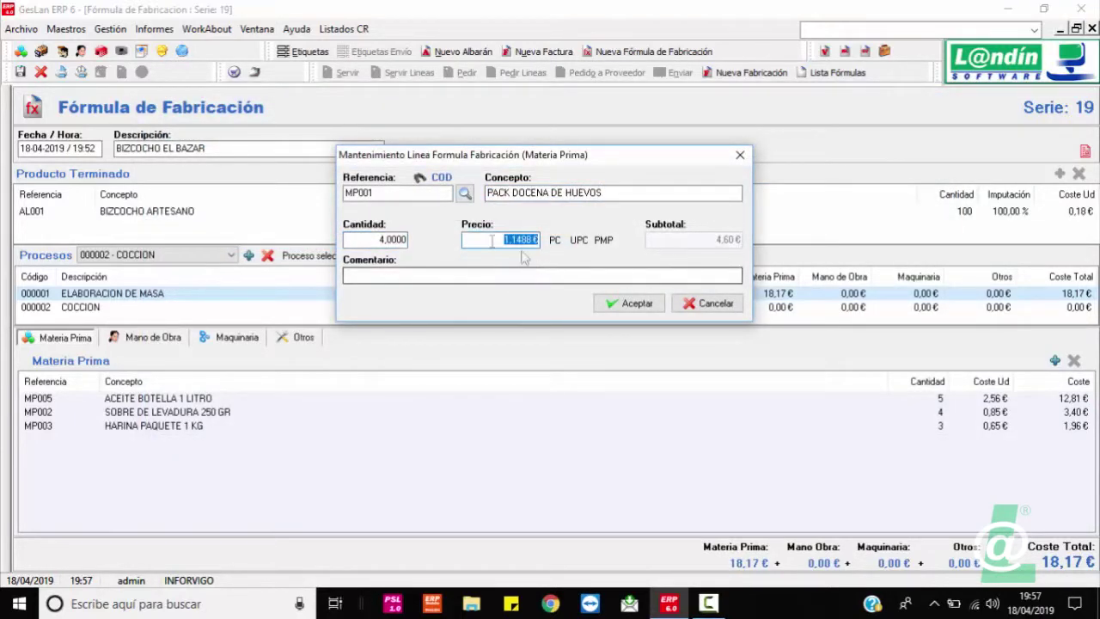
left_click(615, 303)
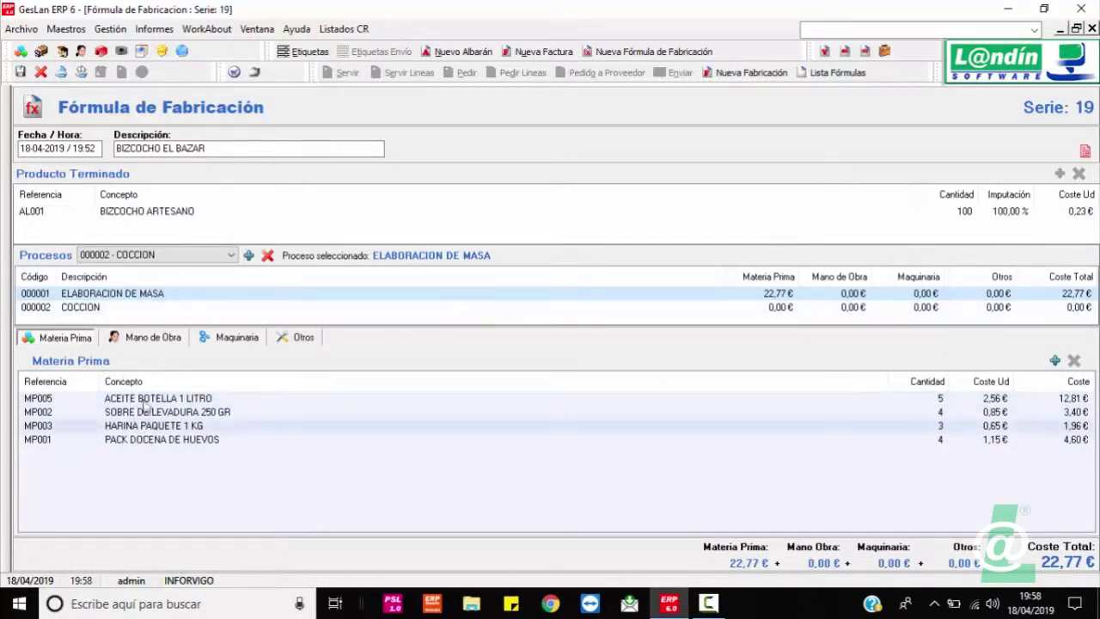
- Add the first listed employee as labour for the ELABORACION DE MASA process with a quantity of 3 hours
left_click(149, 340)
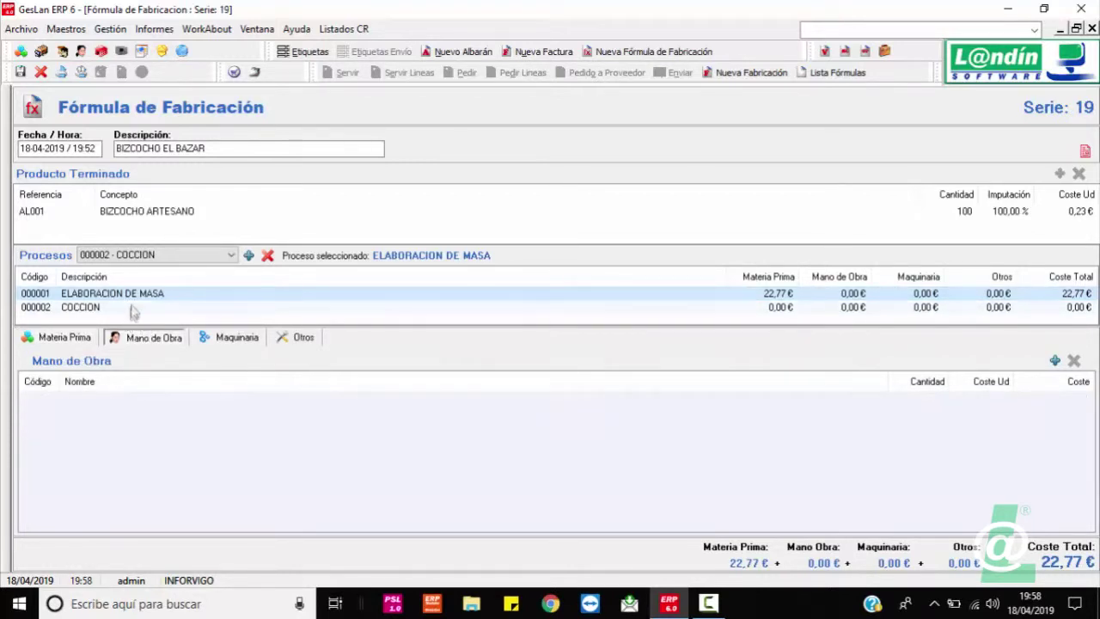
right_click(144, 434)
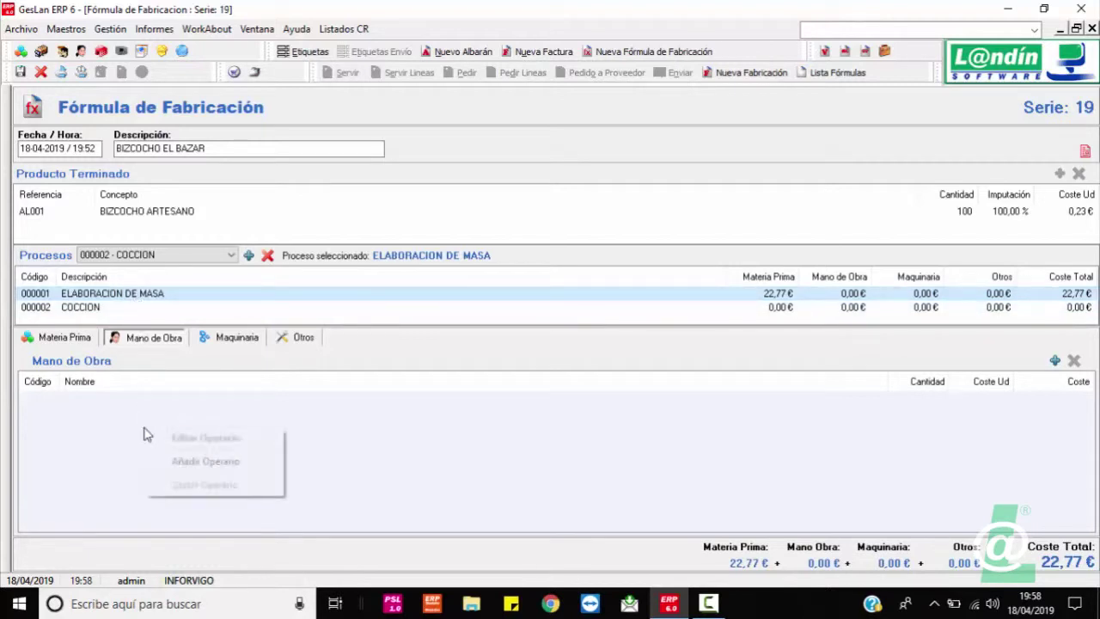
left_click(188, 462)
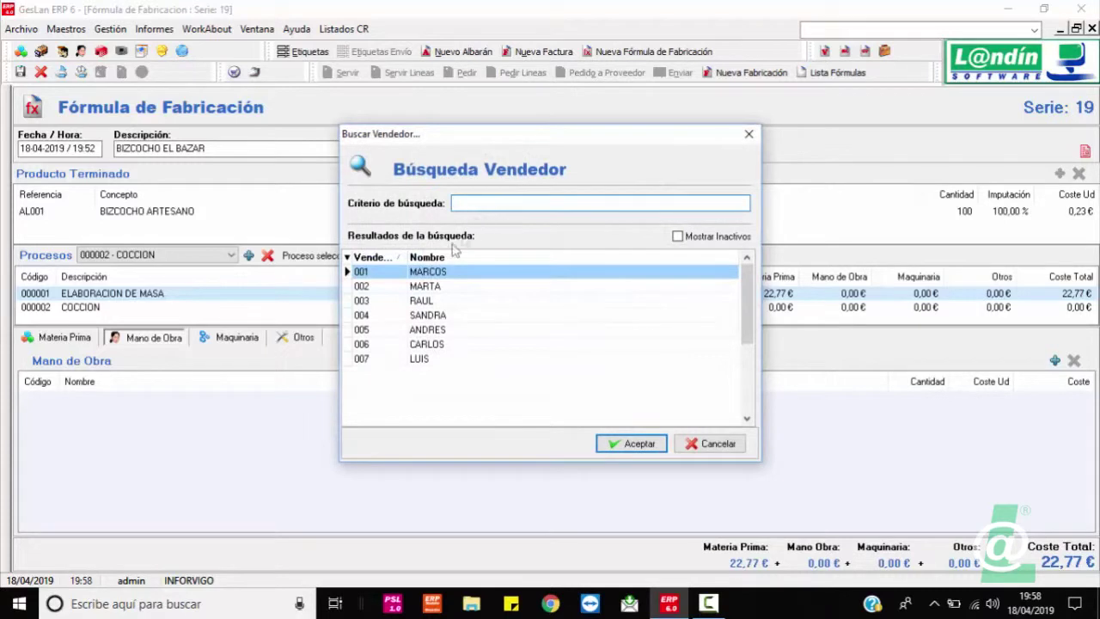
double_click(442, 271)
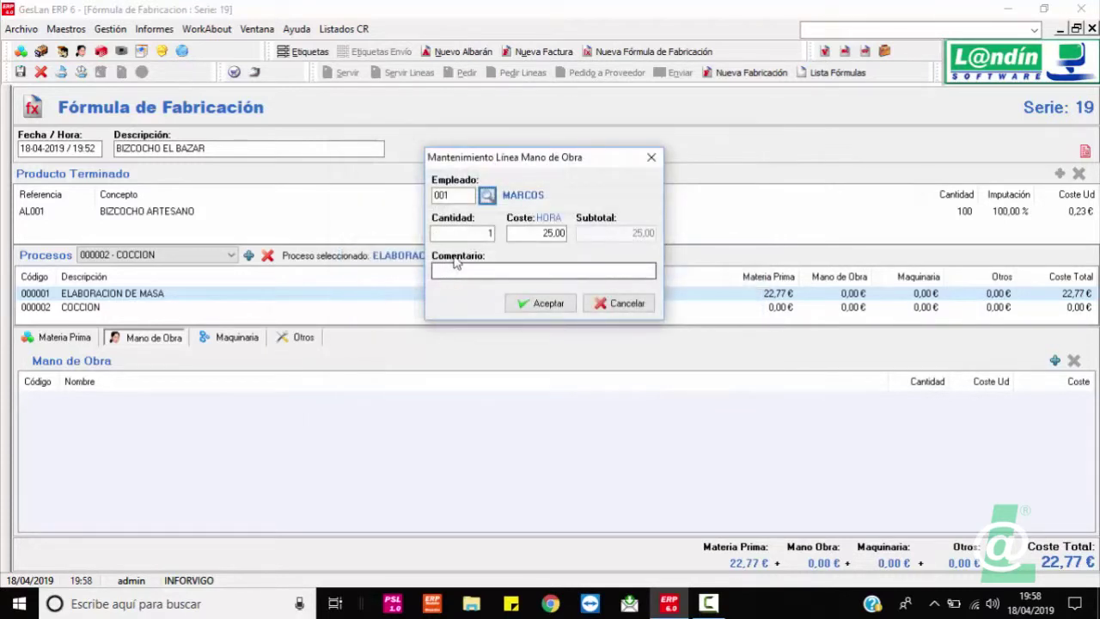
key("Tab")
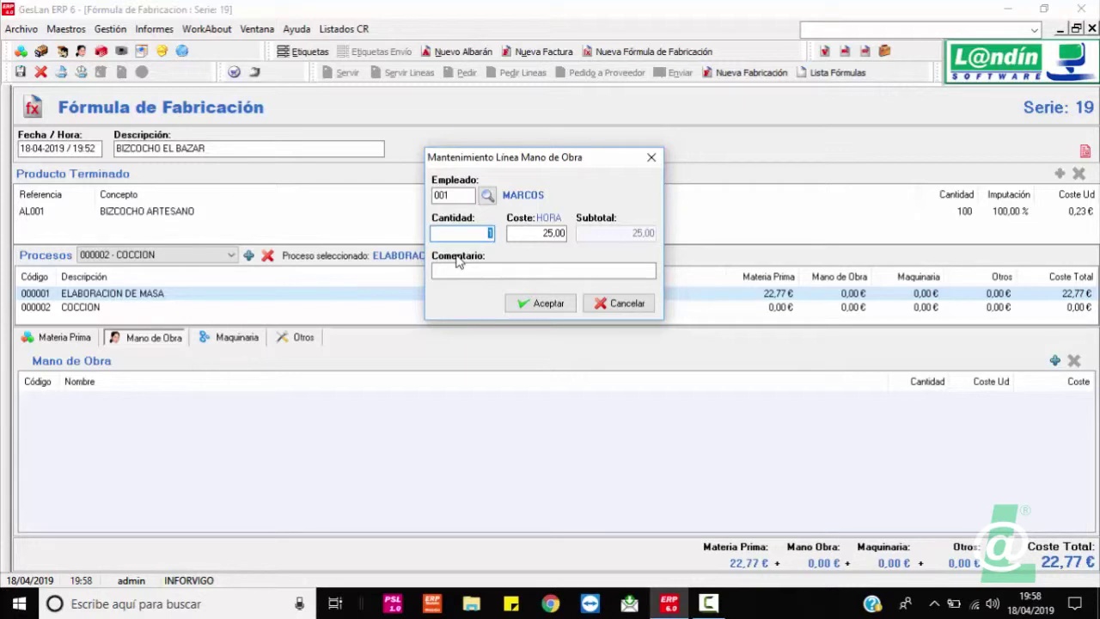
type("3")
key("Tab")
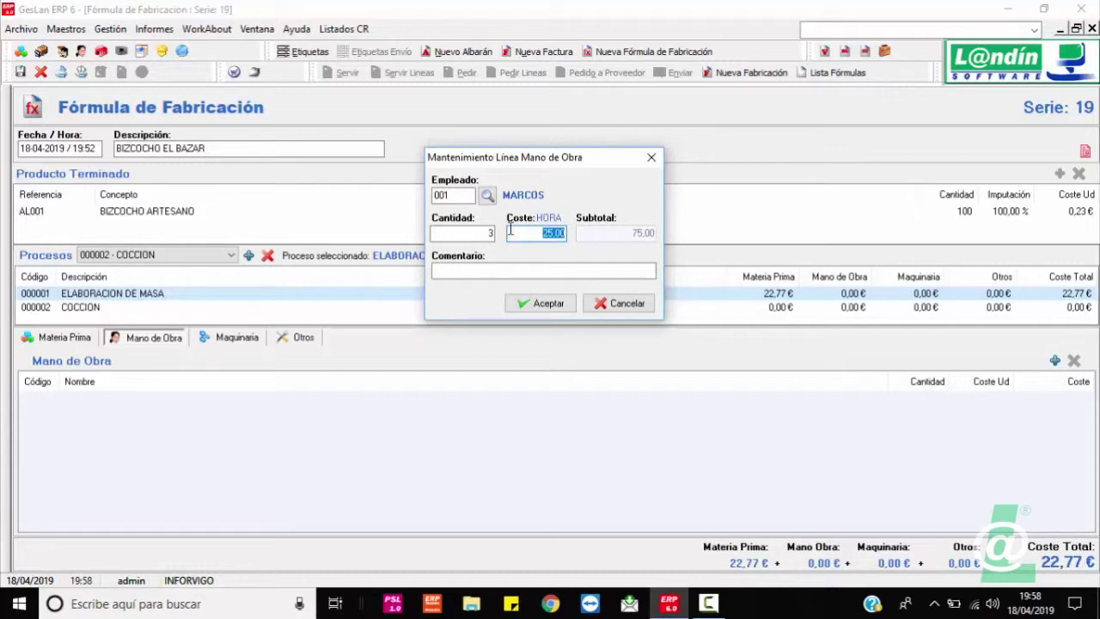
left_click(525, 302)
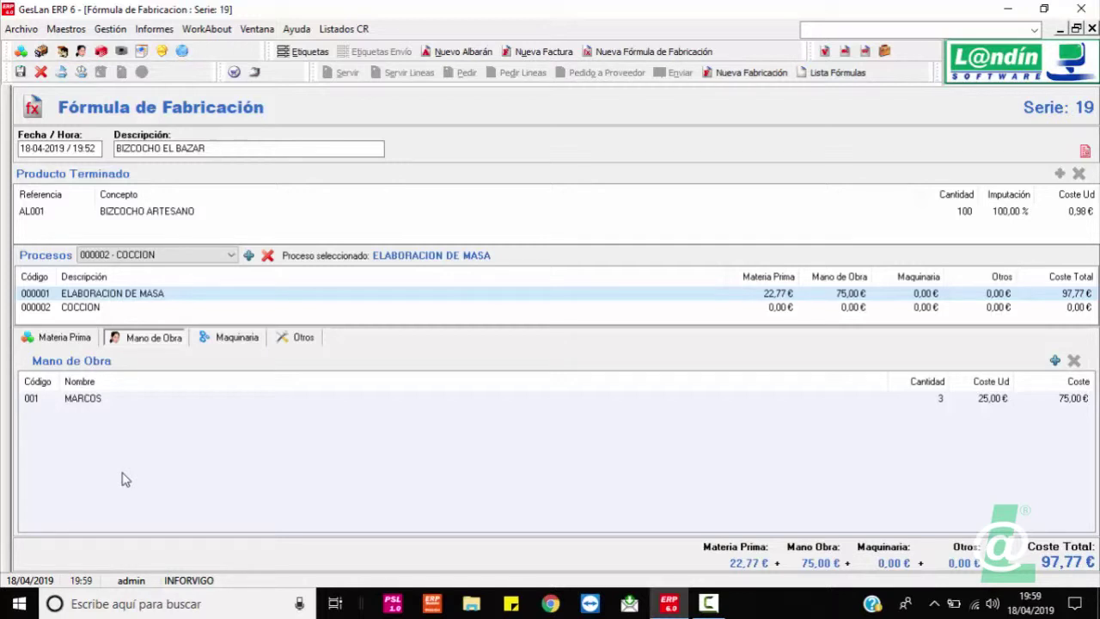
- Add the machine AMASADORA (AM) to the ELABORACION DE MASA process with a quantity of 2,5 hours
left_click(239, 337)
right_click(193, 458)
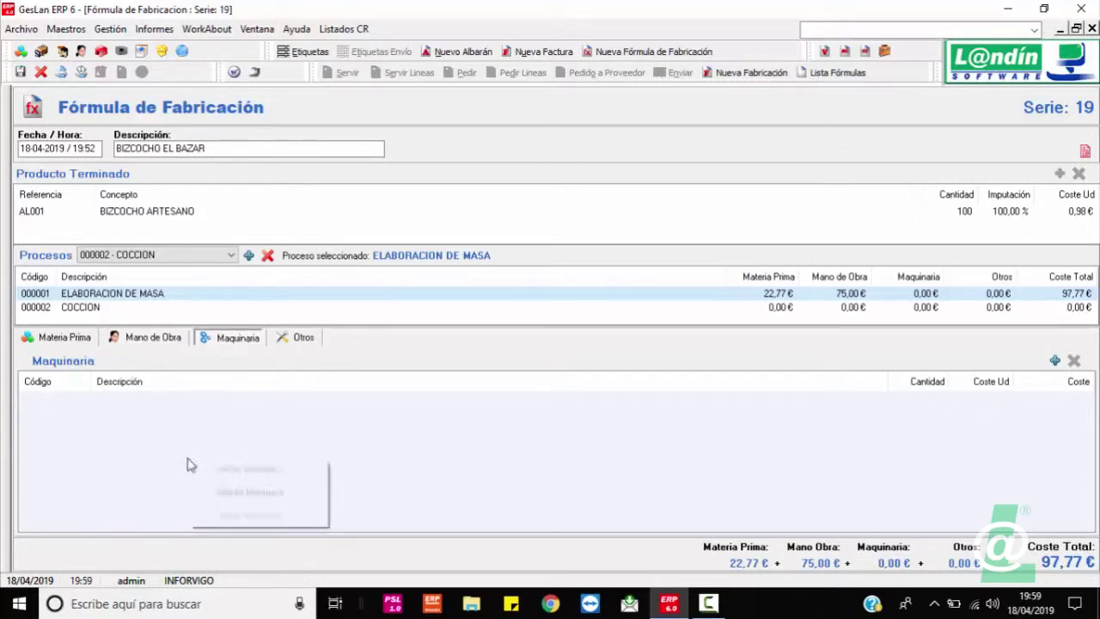
left_click(244, 489)
left_click(539, 195)
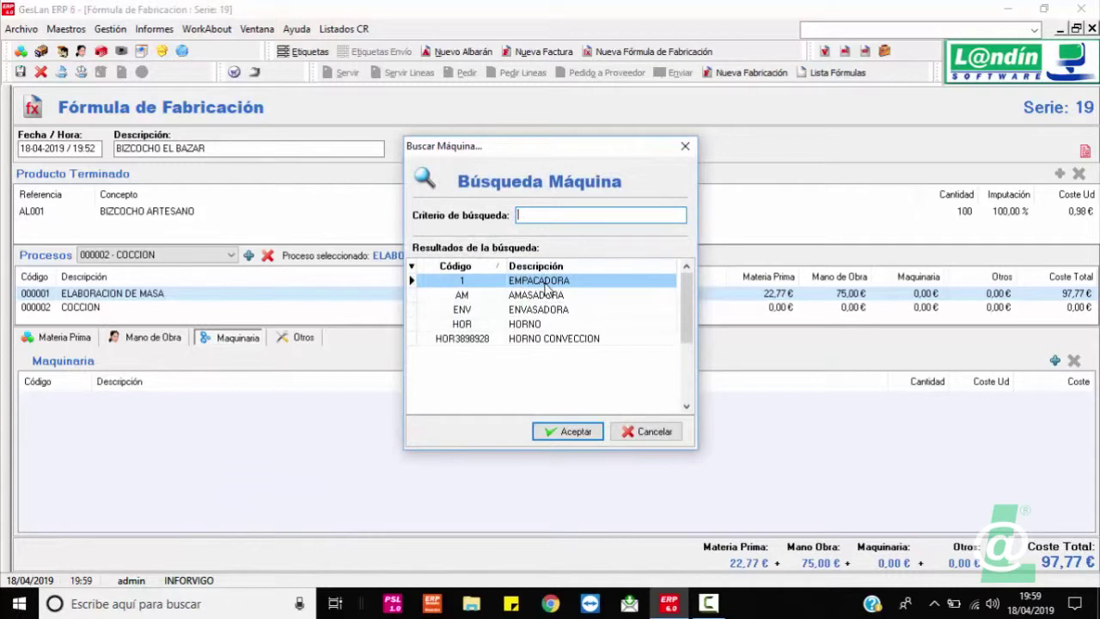
double_click(542, 296)
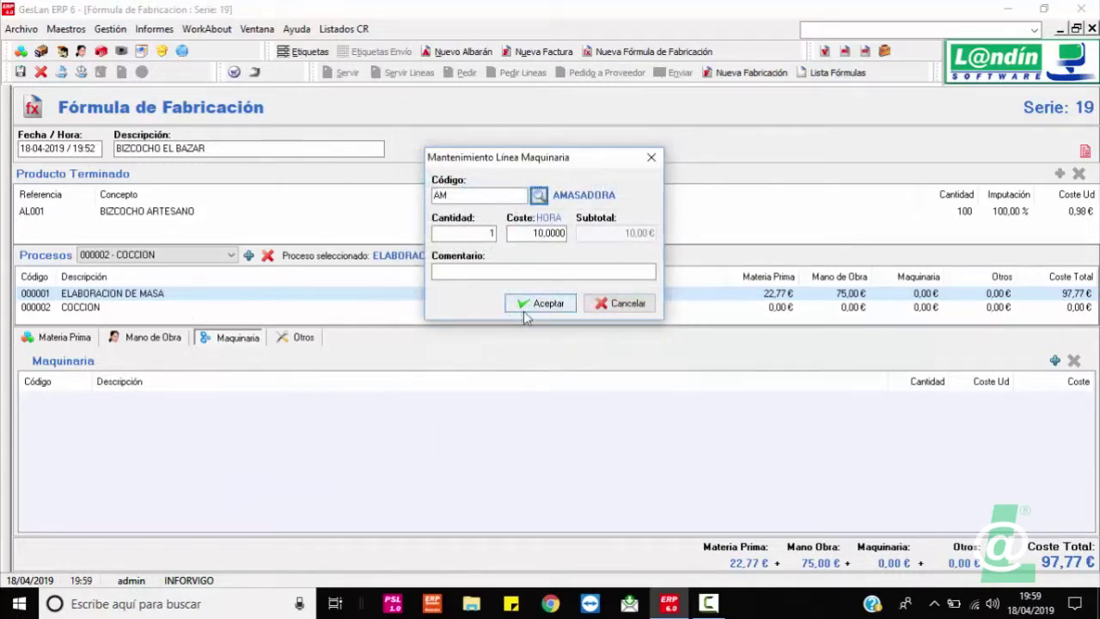
key("Tab")
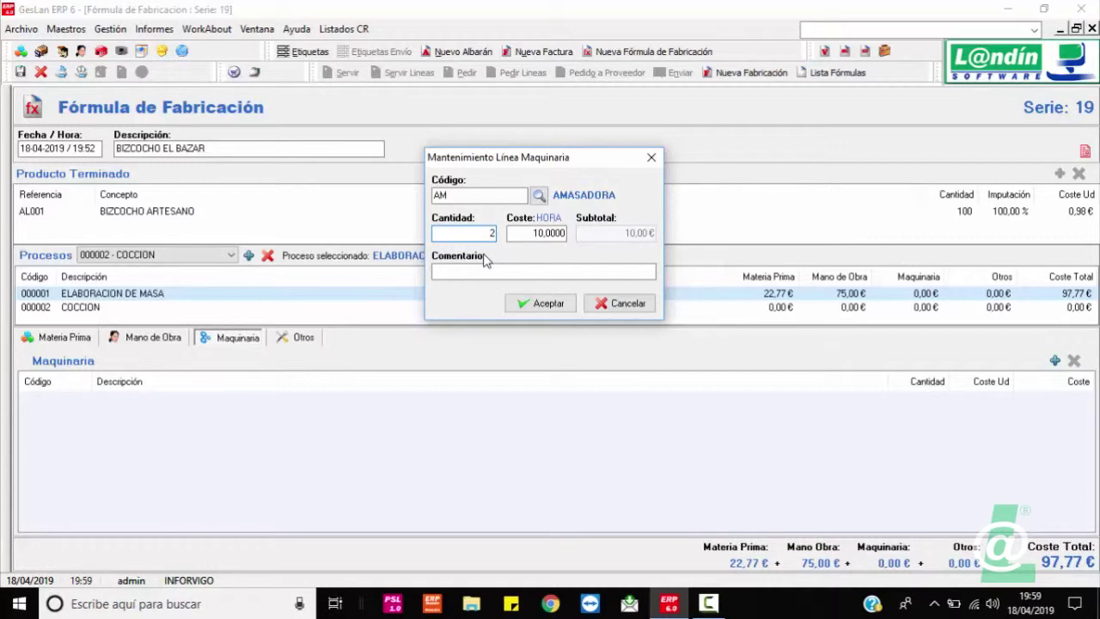
key("Tab")
left_click(538, 303)
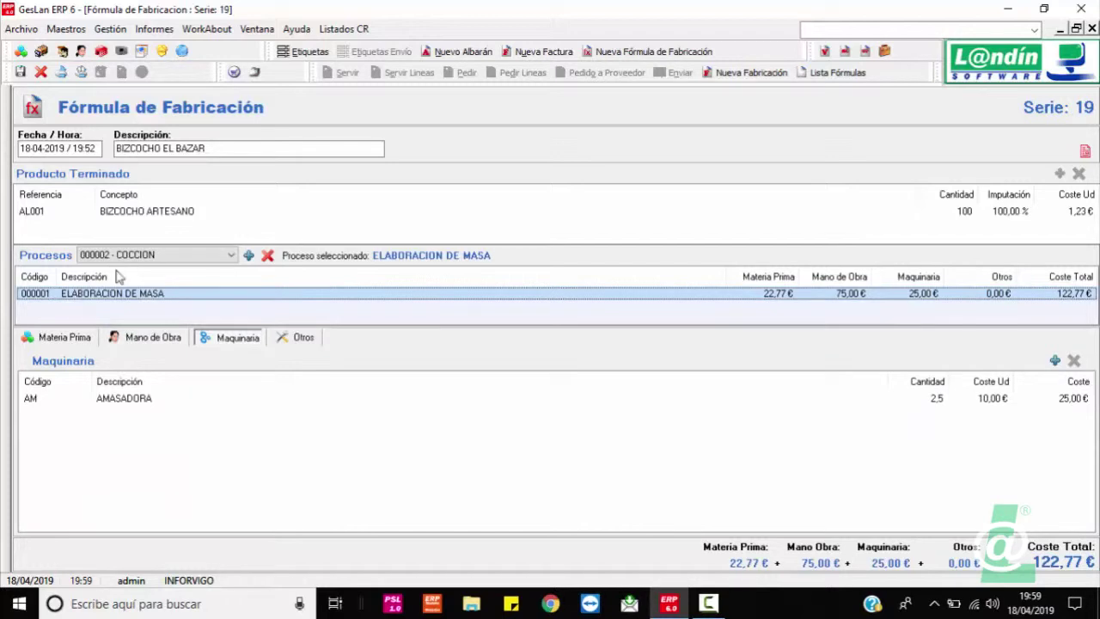
- Add the other-cost item GASTOS INDIRECTOS (IND) to the ELABORACION DE MASA process with a quantity of 1 and a cost of 20
left_click(150, 339)
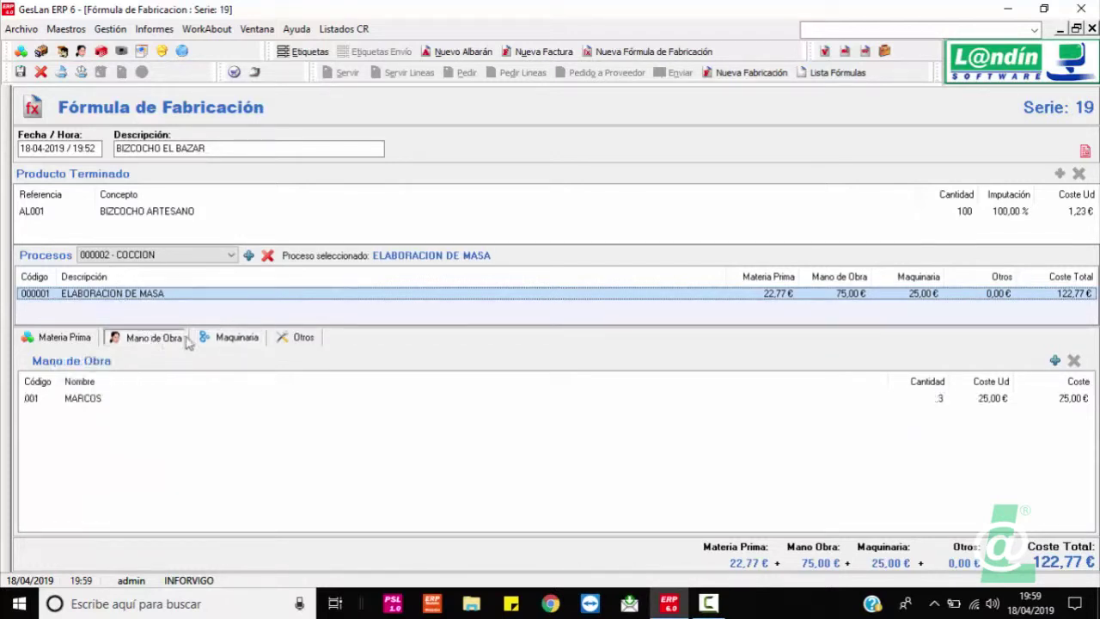
left_click(234, 338)
left_click(306, 338)
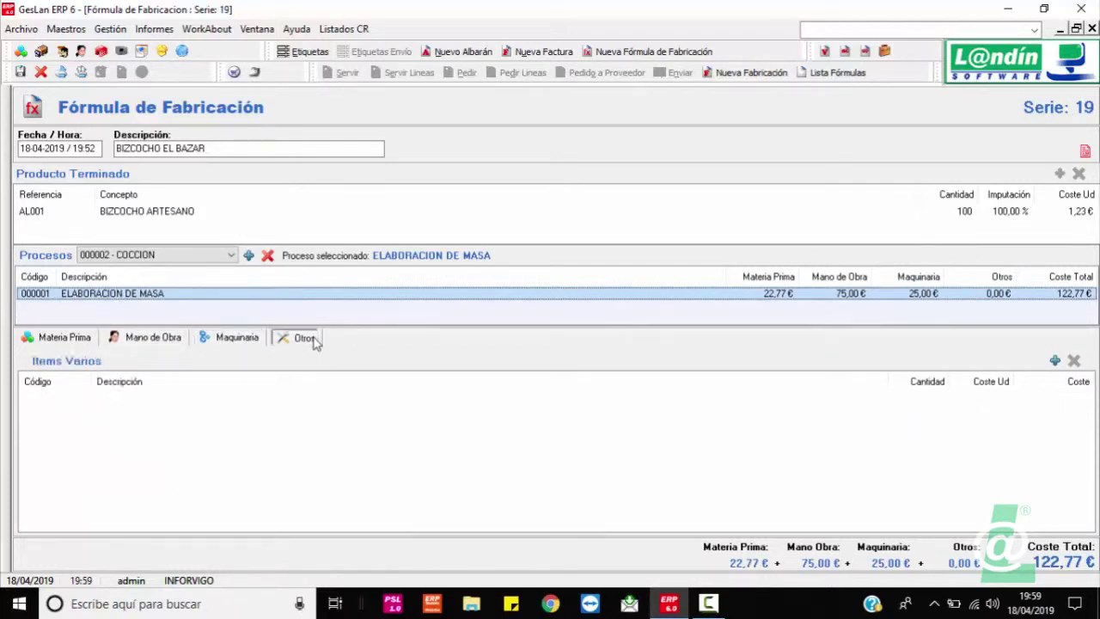
right_click(262, 452)
left_click(323, 486)
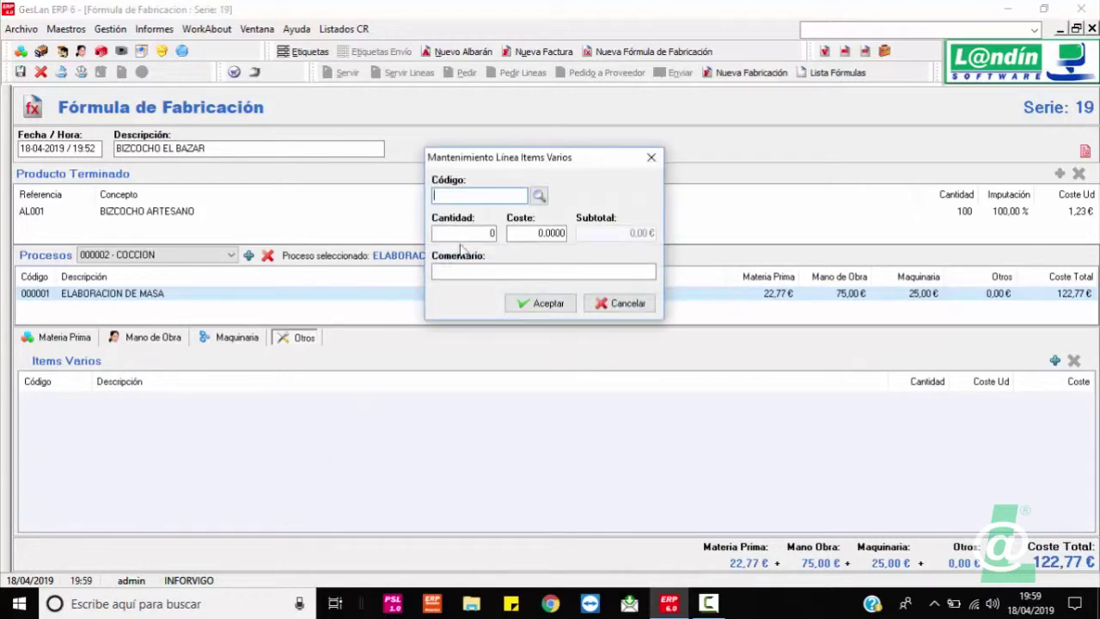
left_click(537, 200)
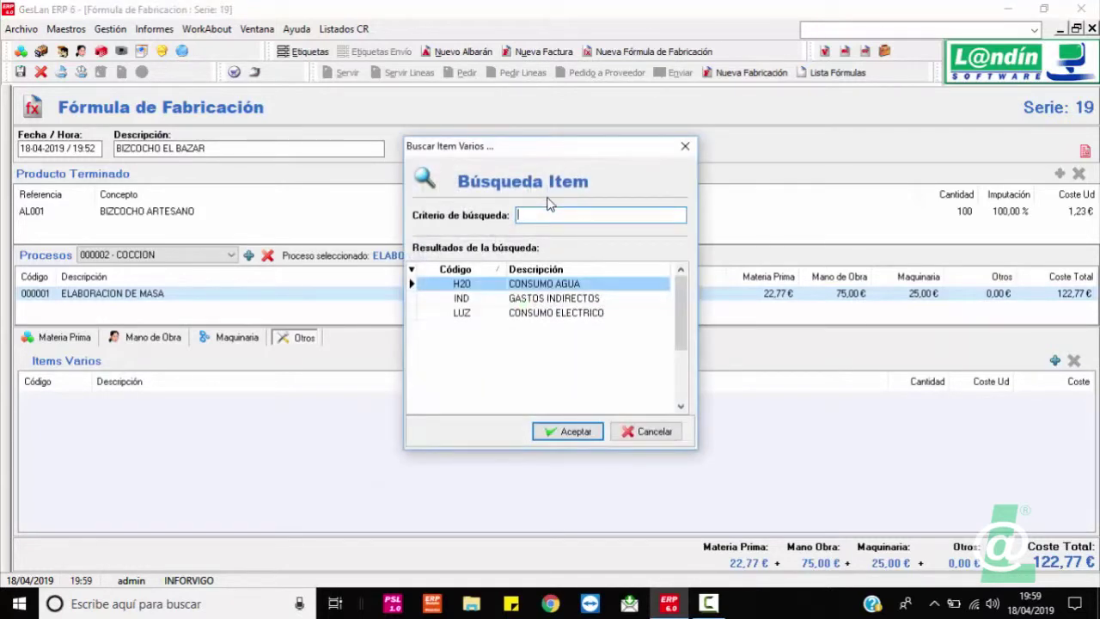
double_click(583, 297)
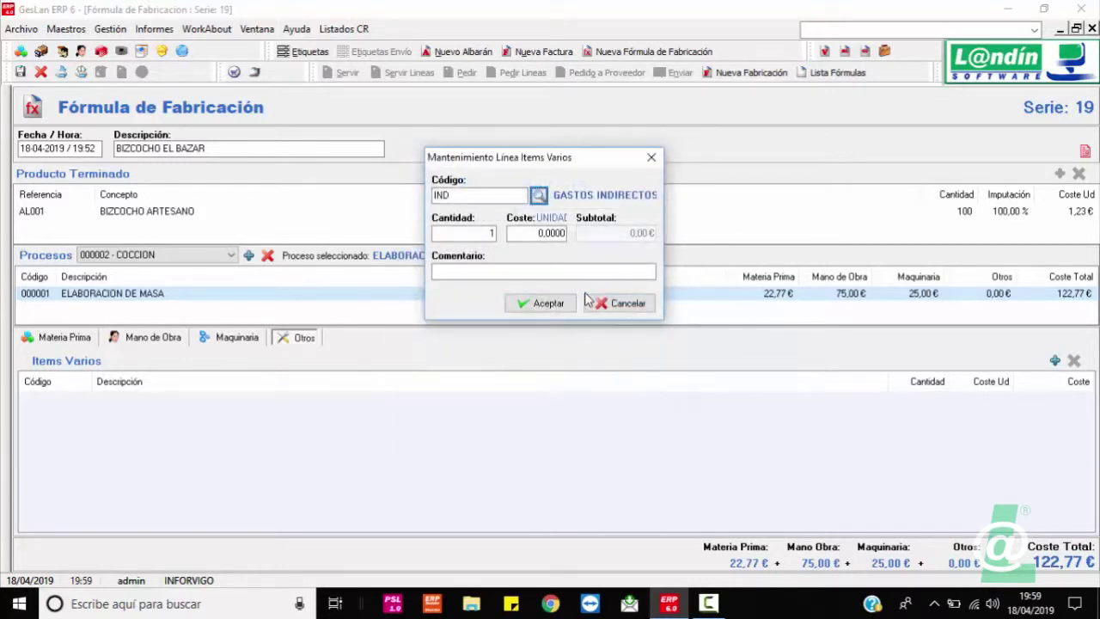
key("Tab")
key("Tab")
type("20")
key("Tab")
left_click(536, 298)
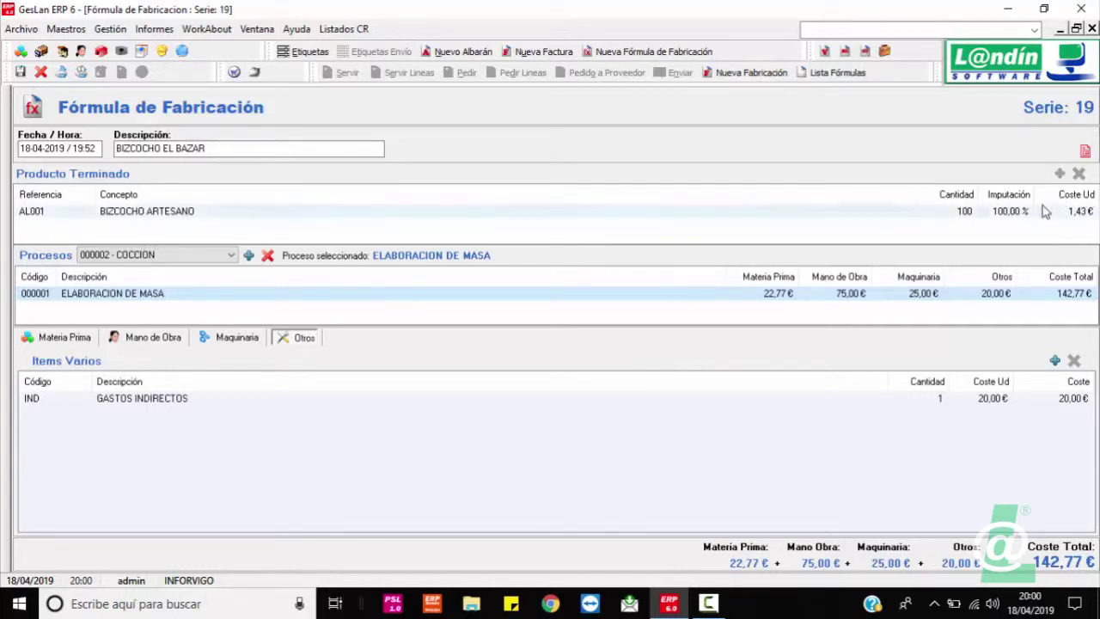
- Review the raw material, labour and machinery entries of the ELABORACION DE MASA process
left_click(93, 296)
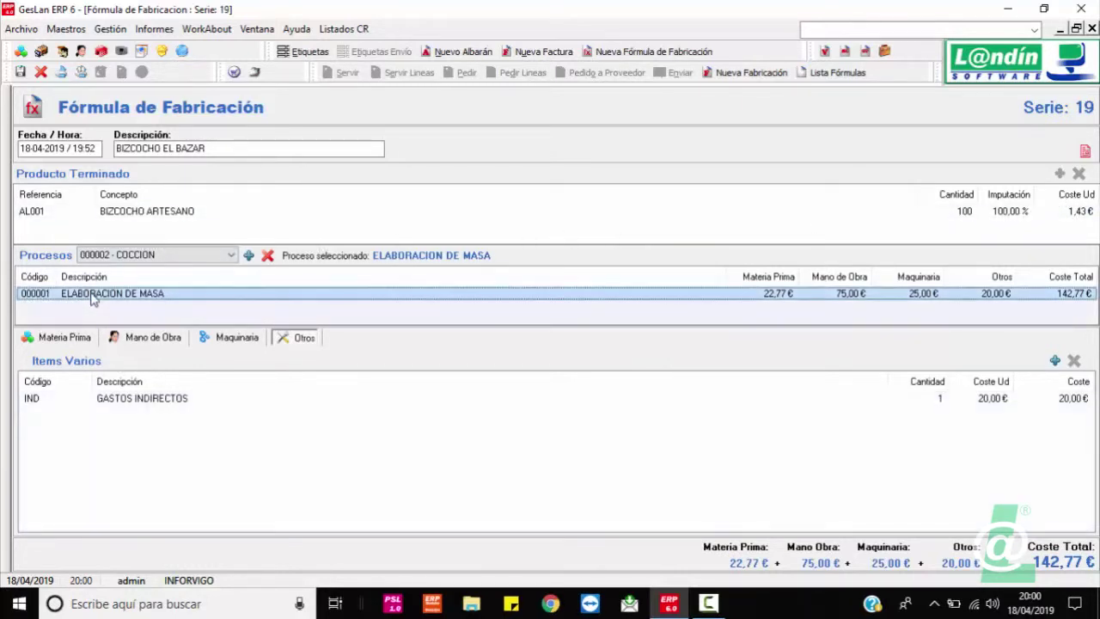
left_click(62, 338)
left_click(140, 339)
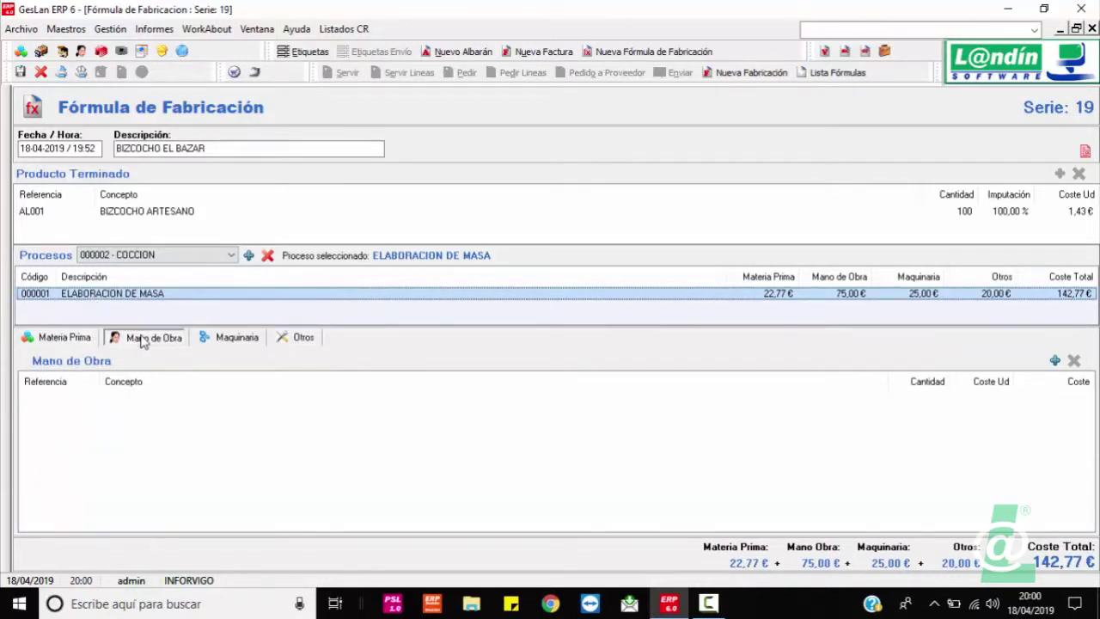
left_click(236, 341)
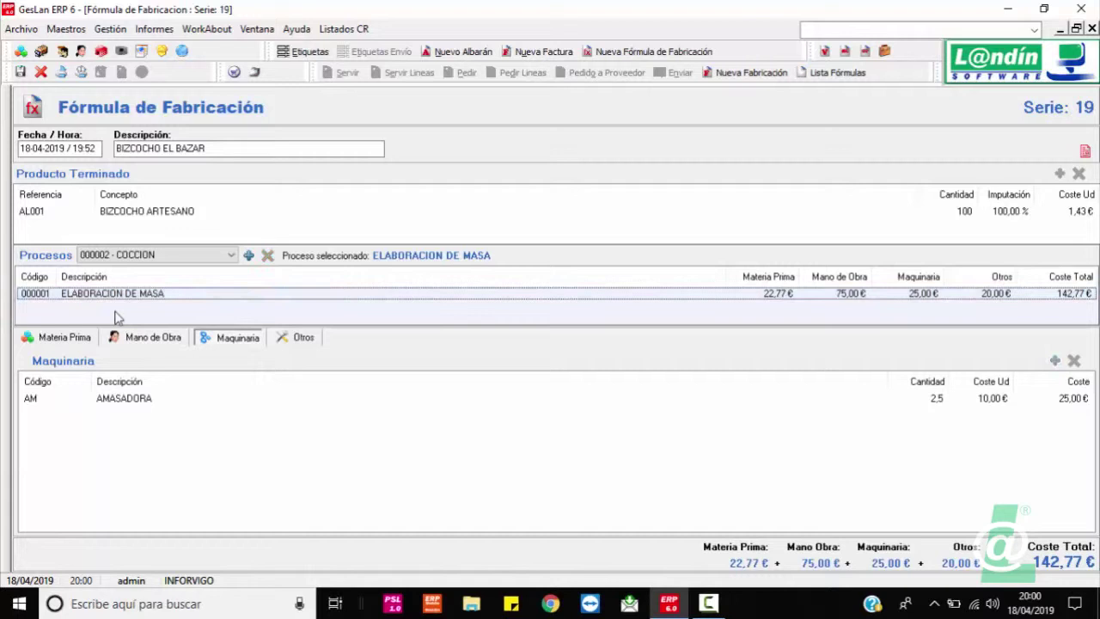
left_click(82, 298)
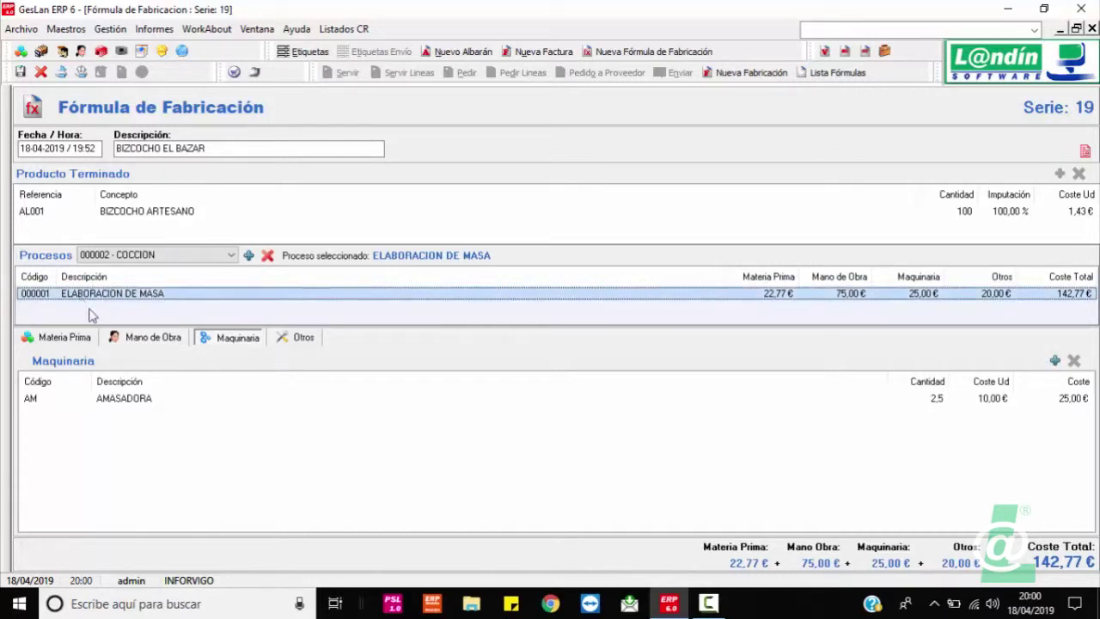
- Add the process COCCION (000002) to the formula
left_click(230, 256)
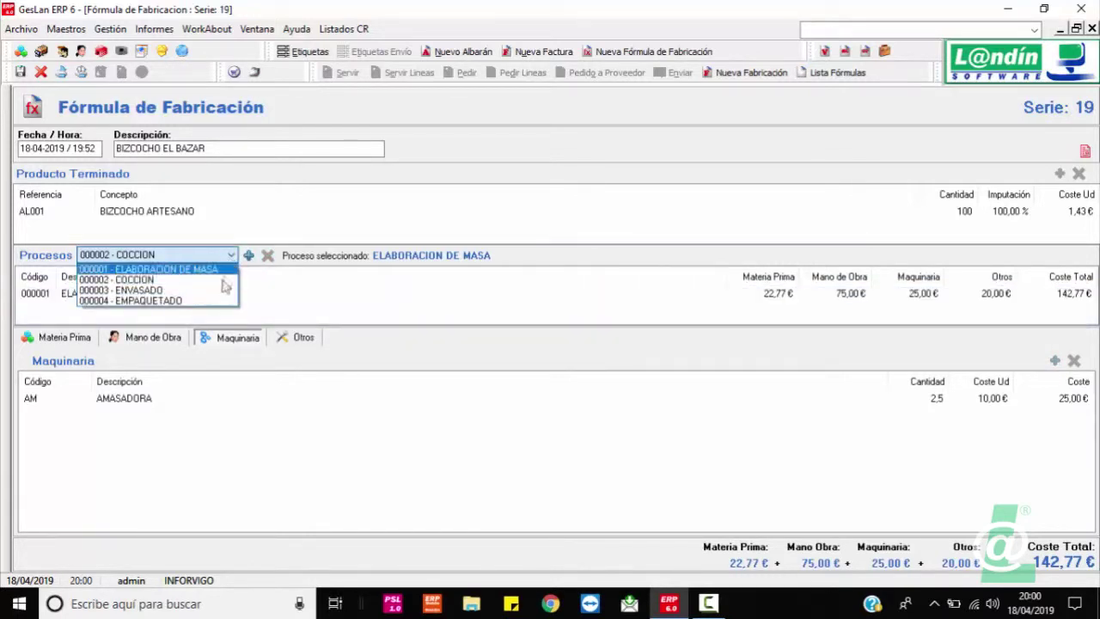
left_click(219, 284)
double_click(248, 255)
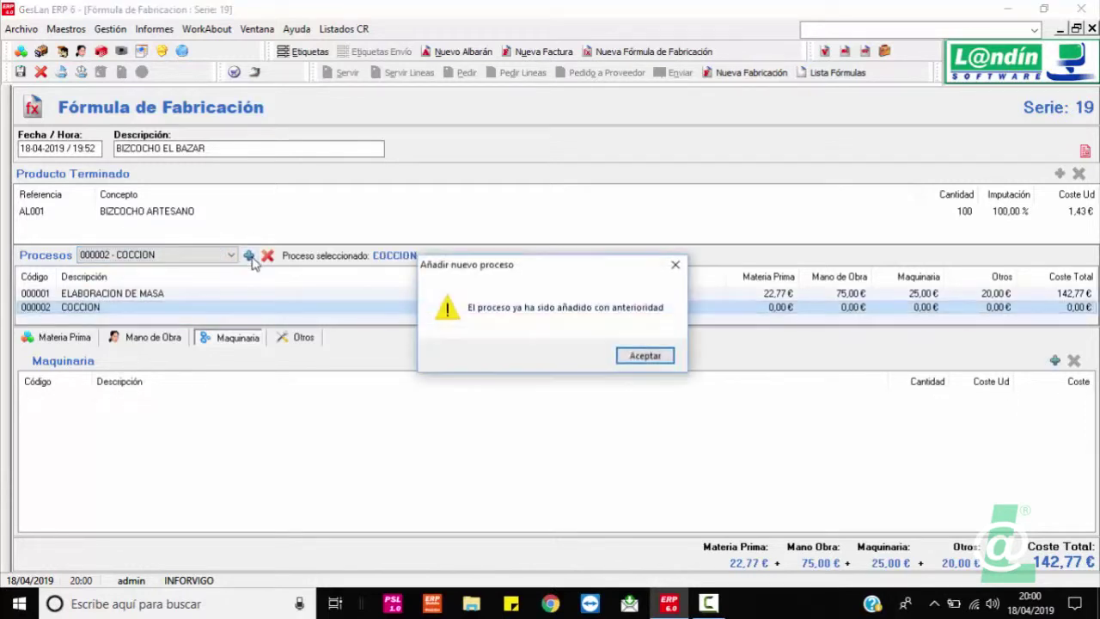
left_click(647, 355)
- Compare the raw material lists of the ELABORACION DE MASA and COCCION processes
left_click(95, 295)
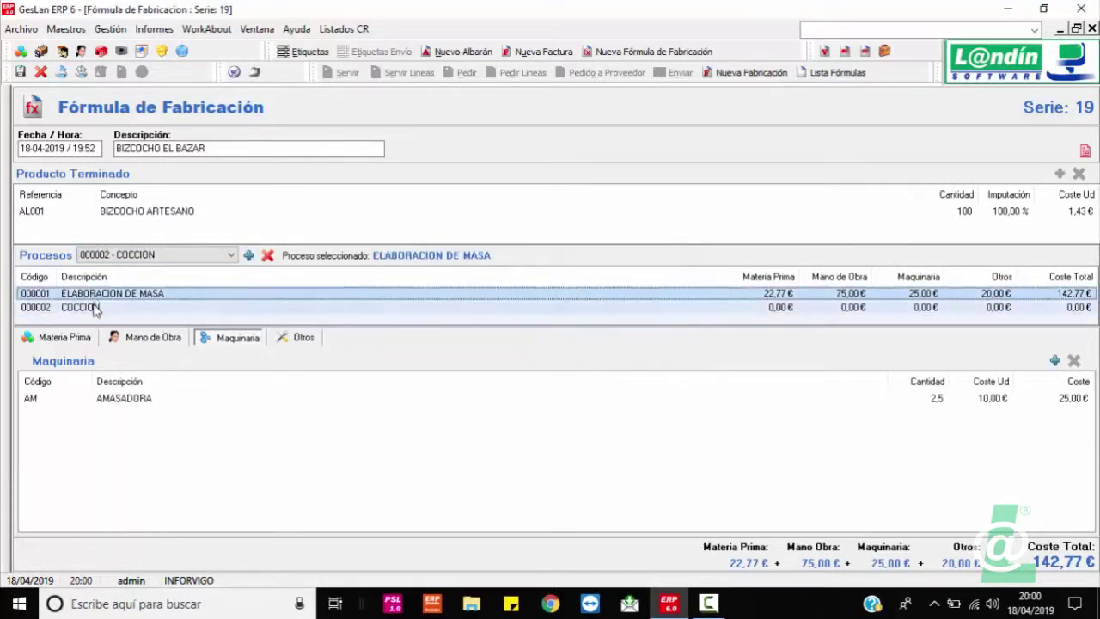
left_click(54, 339)
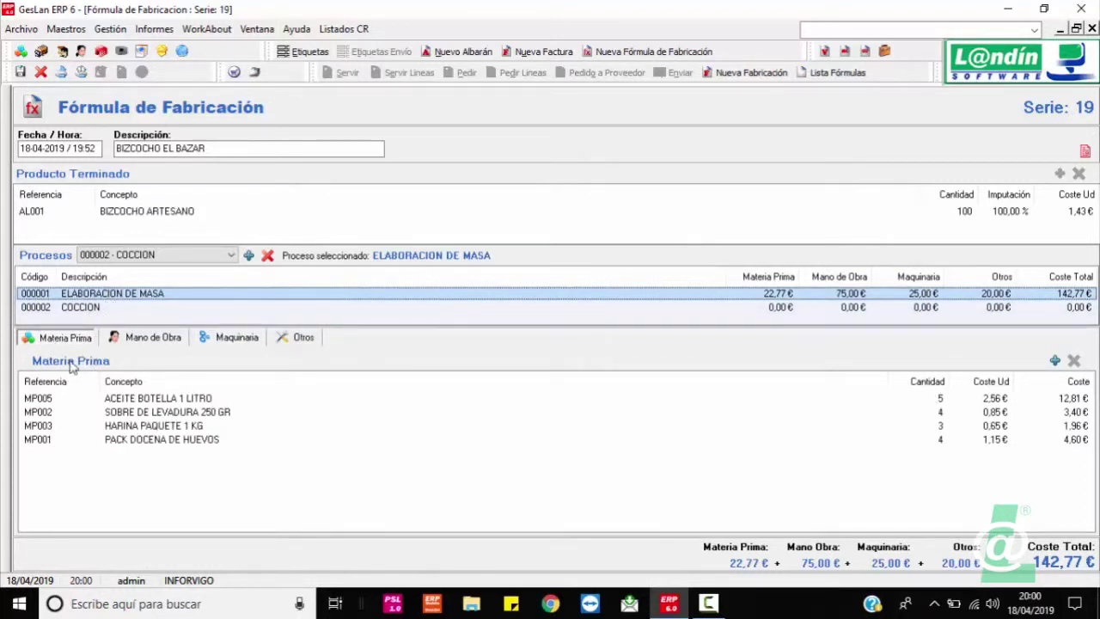
left_click(80, 309)
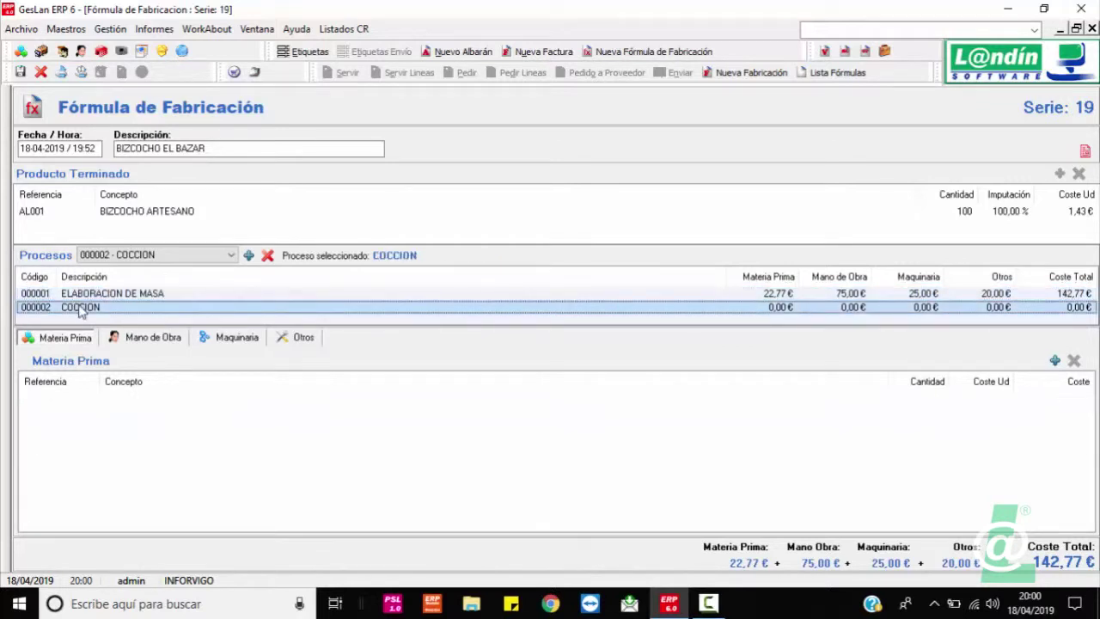
left_click(86, 294)
left_click(99, 306)
left_click(101, 294)
left_click(105, 307)
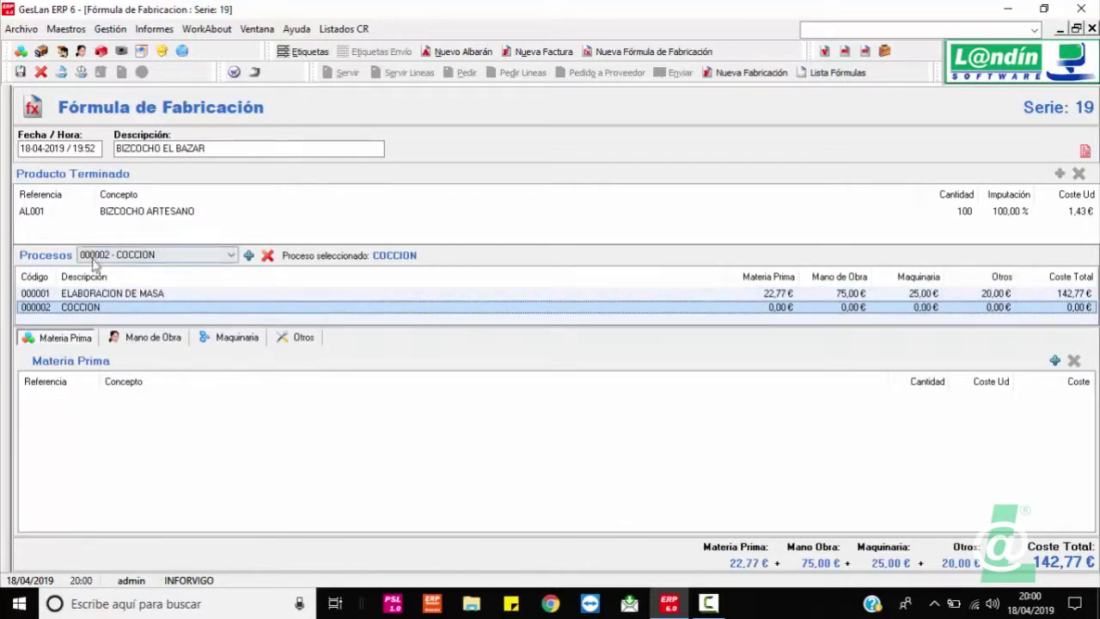
- Remove the COCCION process from the formula and select ELABORACION DE MASA
left_click(267, 261)
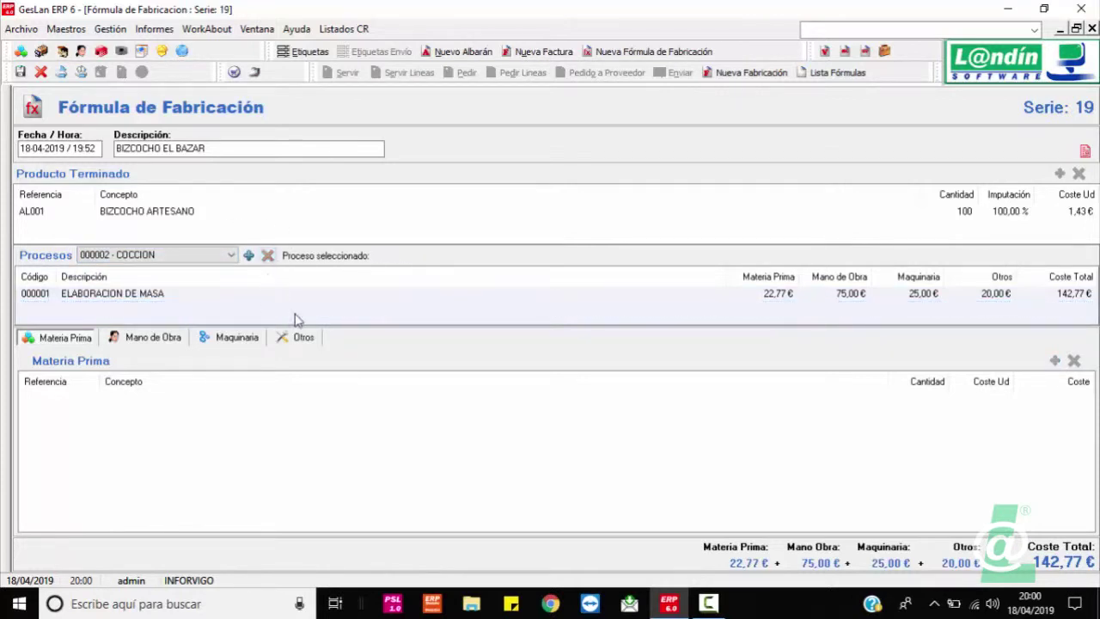
left_click(94, 295)
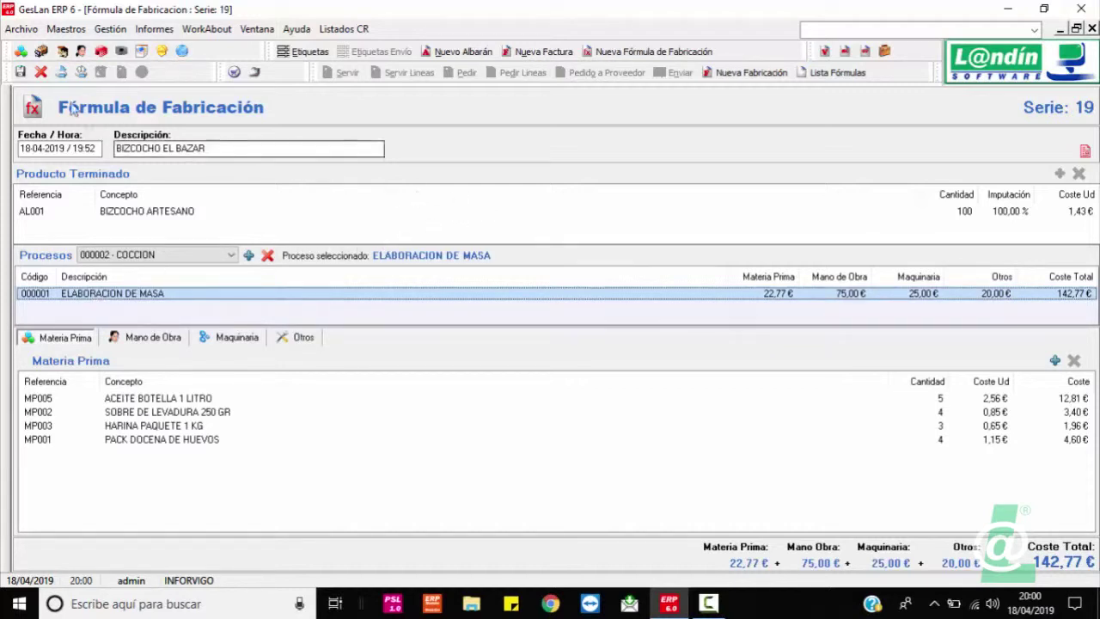
- Save the BIZCOCHO EL BAZAR formula and close the blank manufacturing formula form
left_click(22, 72)
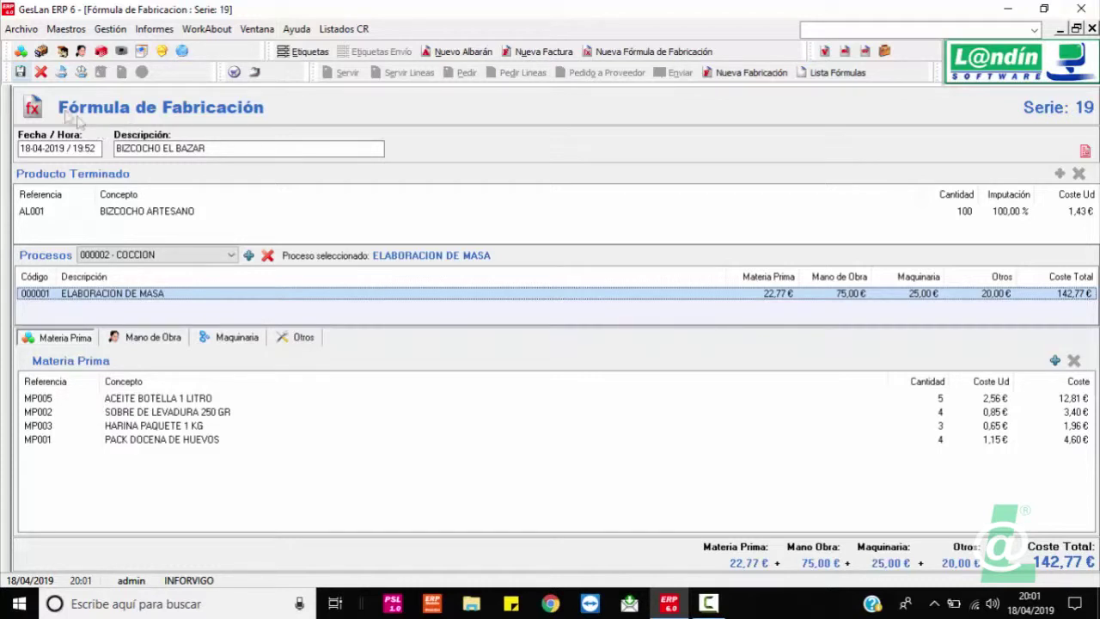
left_click(21, 72)
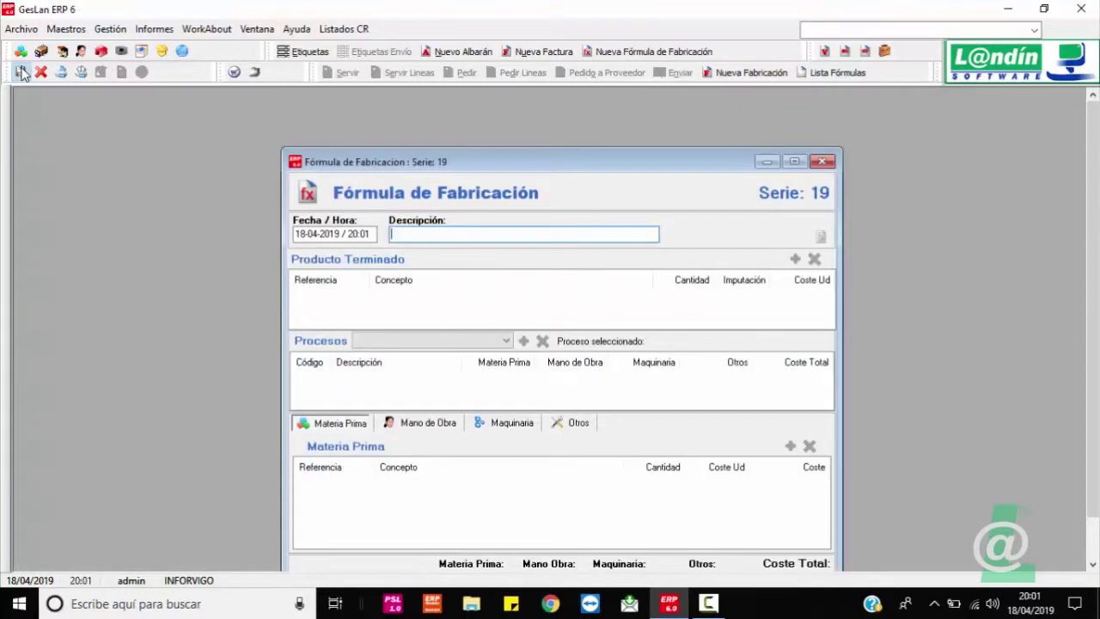
left_click(794, 162)
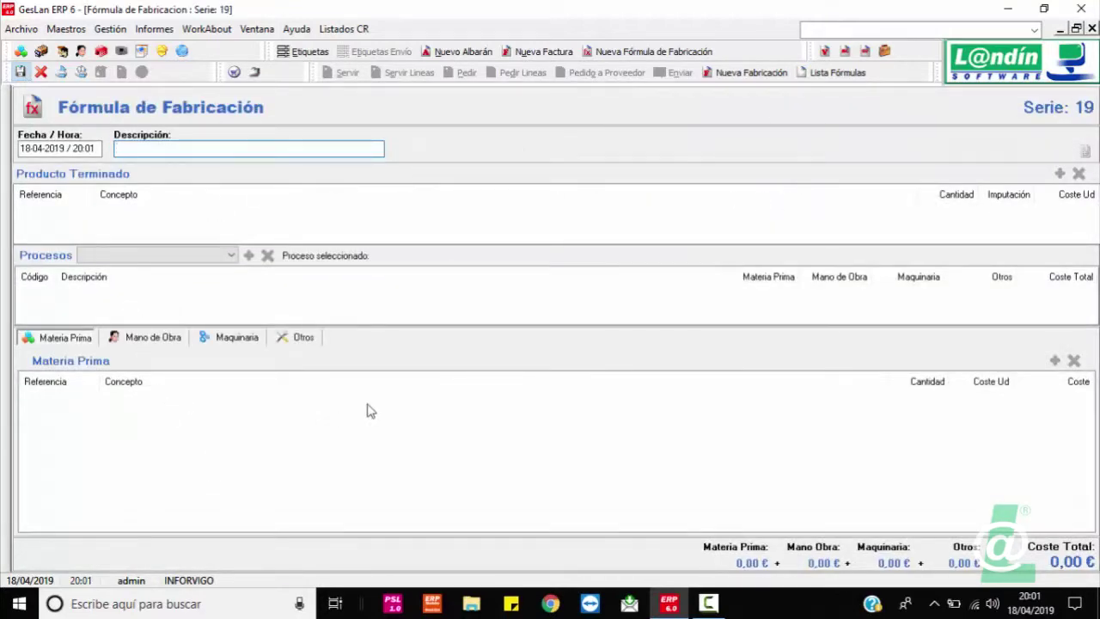
left_click(1092, 29)
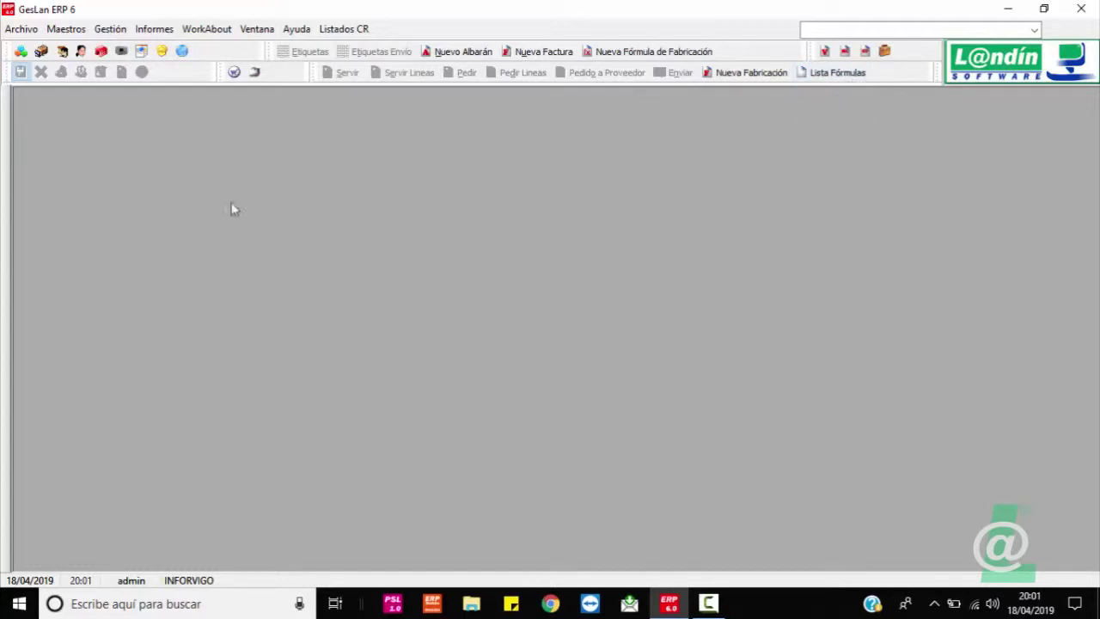
- Open the BIZCOCHO EL BAZAR formula from the list of manufacturing formulas
left_click(109, 31)
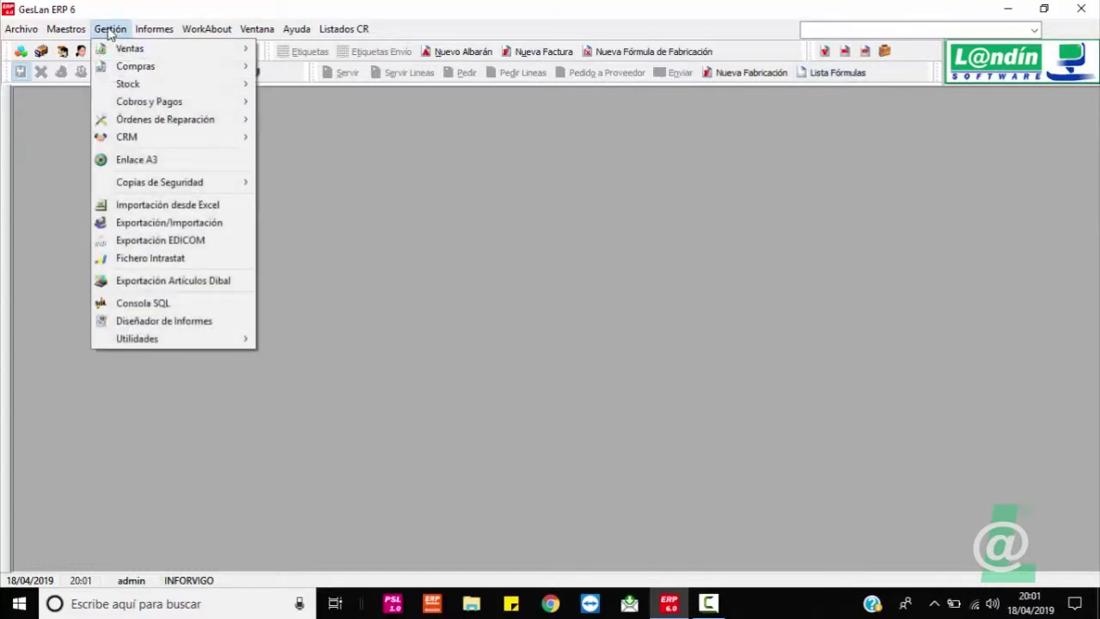
mouse_move(220, 87)
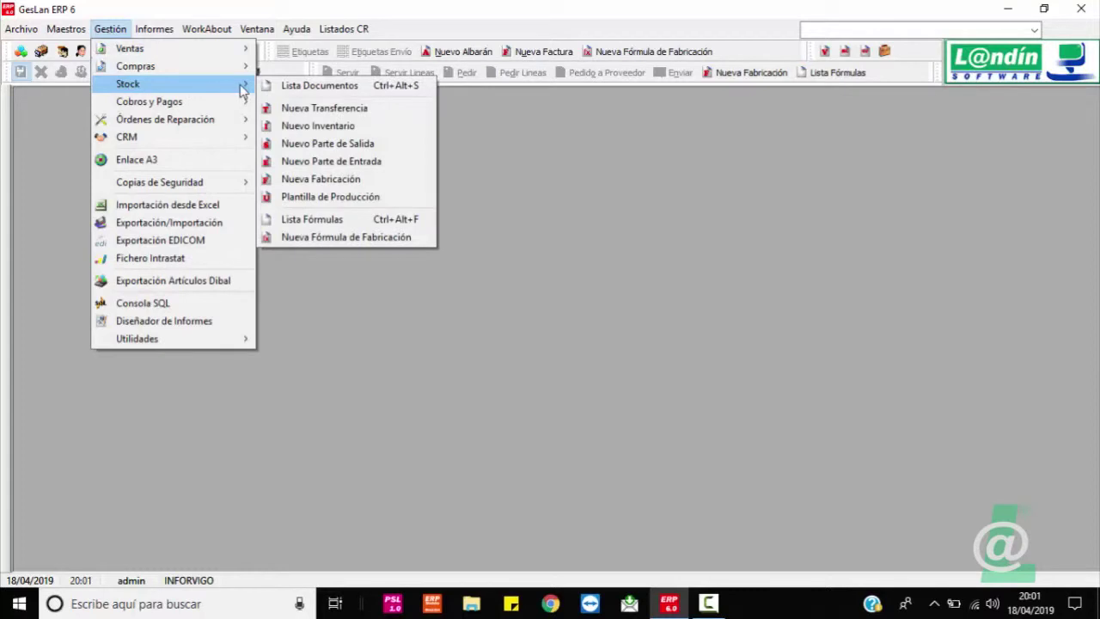
left_click(365, 221)
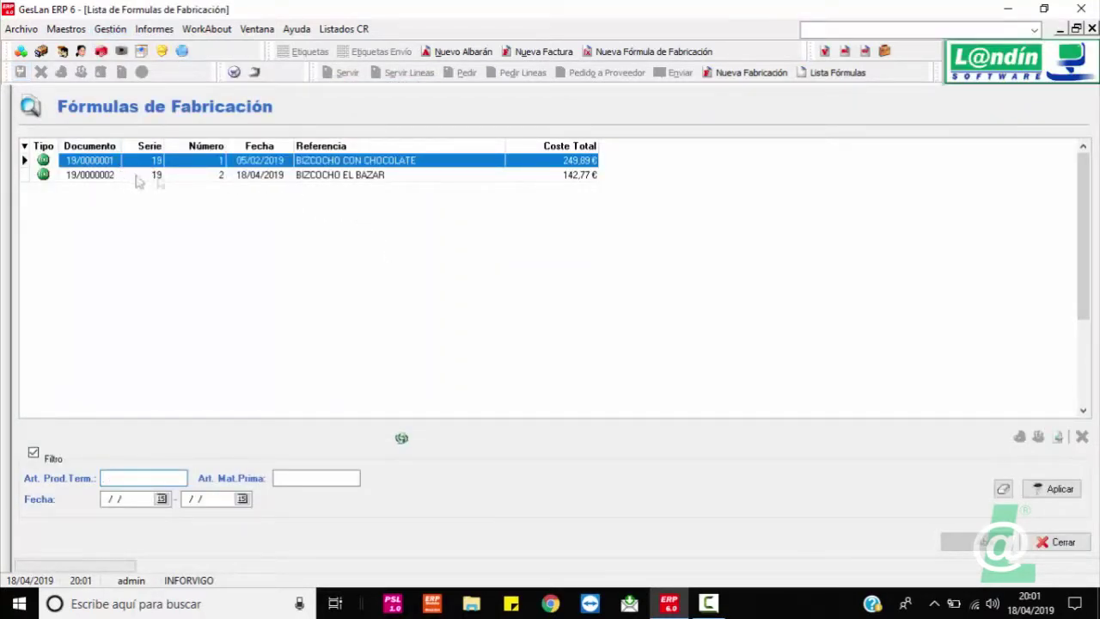
left_click(351, 180)
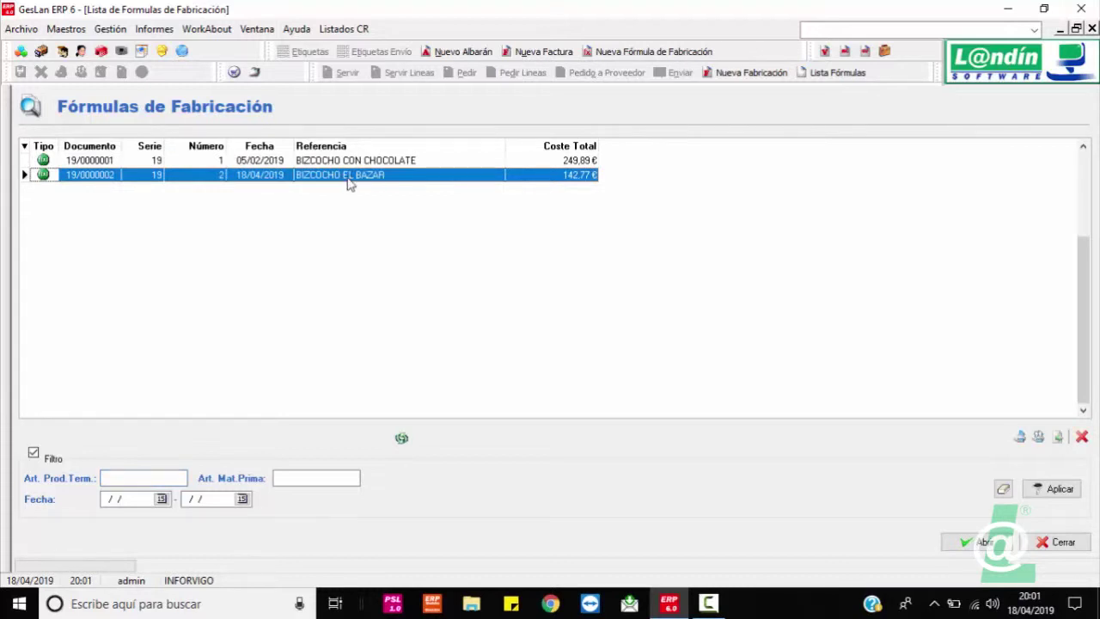
double_click(348, 177)
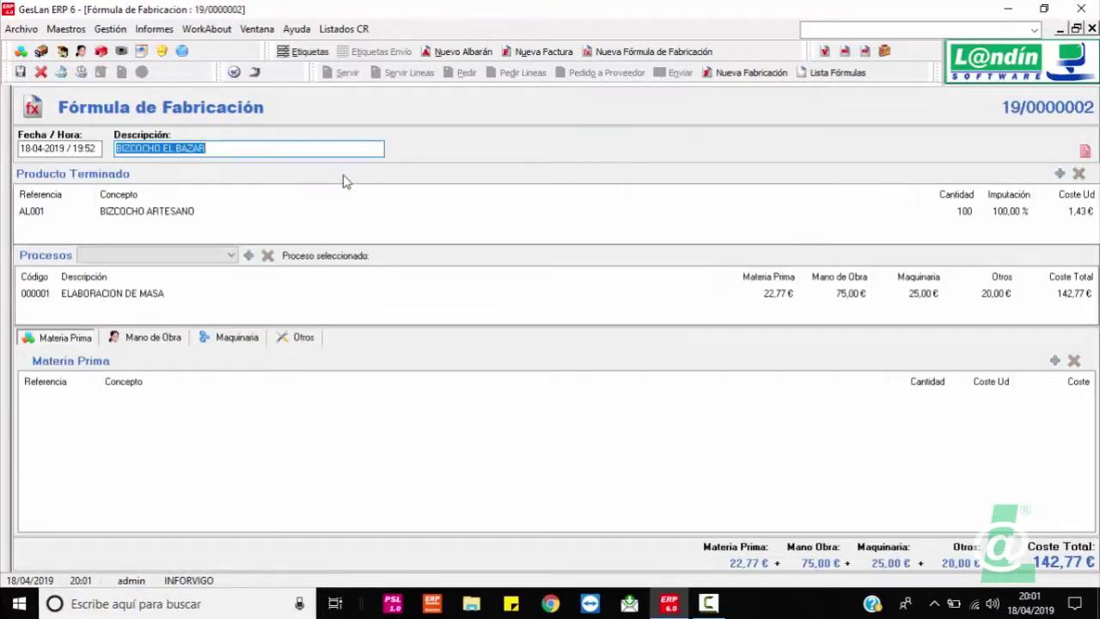
- Preview the printed report of the BIZCOCHO EL BAZAR formula, look through its sections and close the preview
left_click(80, 73)
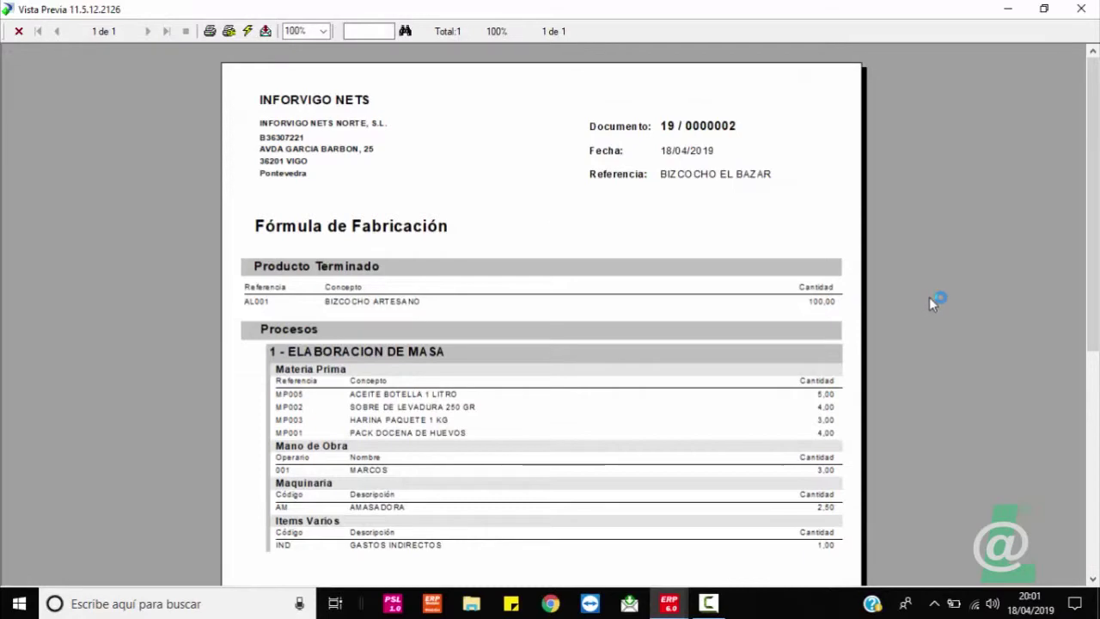
scroll(1094, 278, "down", 3)
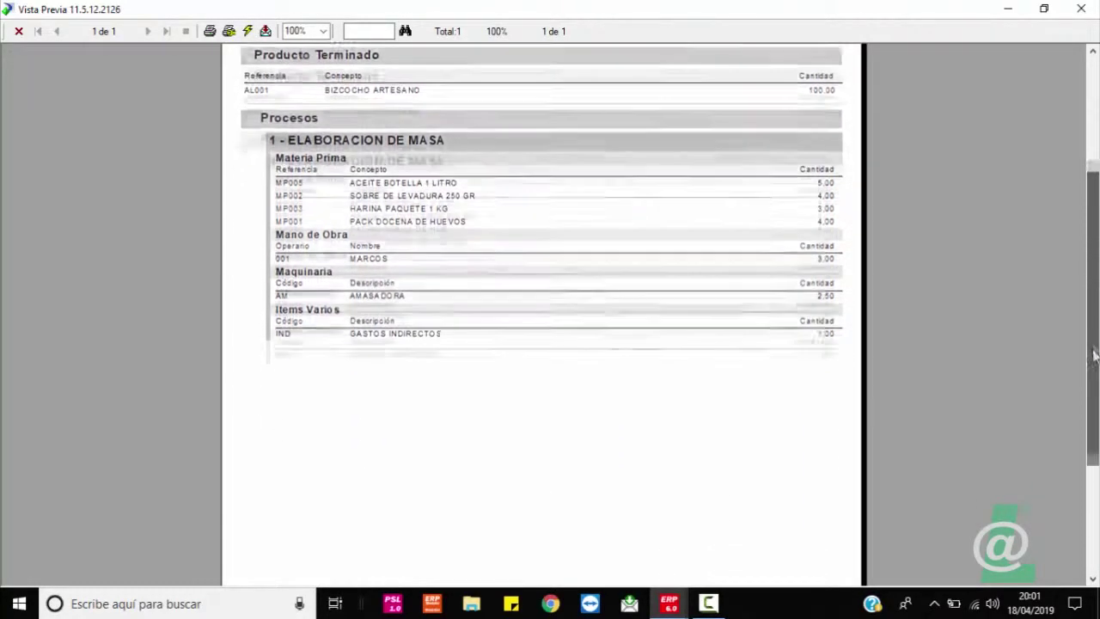
scroll(1092, 270, "up", 3)
left_click_drag(1093, 267, 1095, 220)
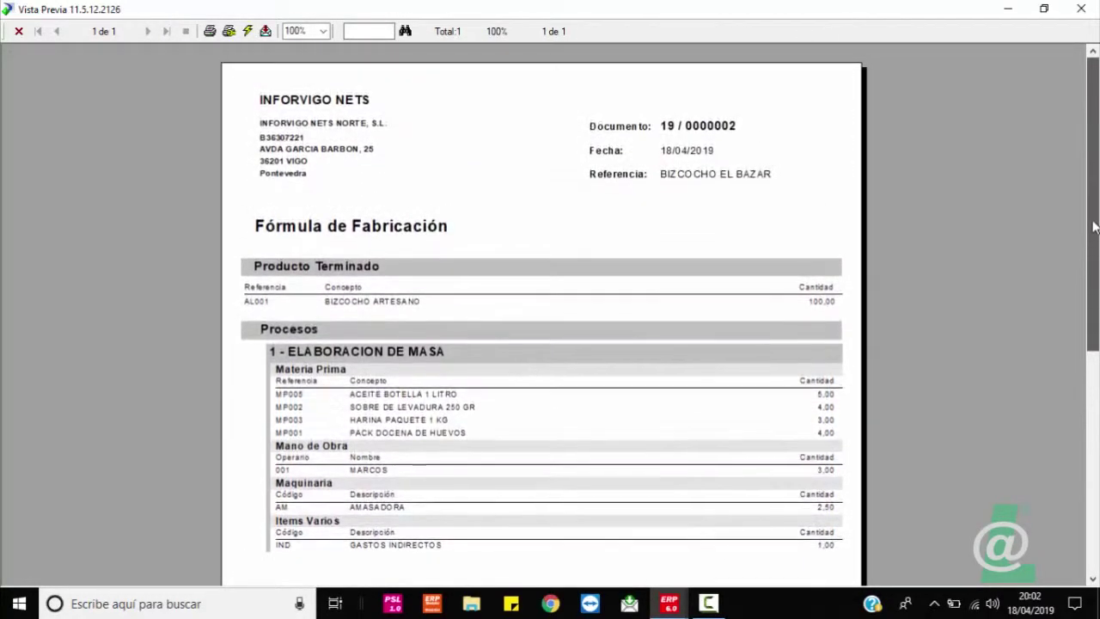
mouse_move(1095, 221)
left_mouse_down()
mouse_move(1094, 373)
mouse_move(1094, 220)
left_mouse_up()
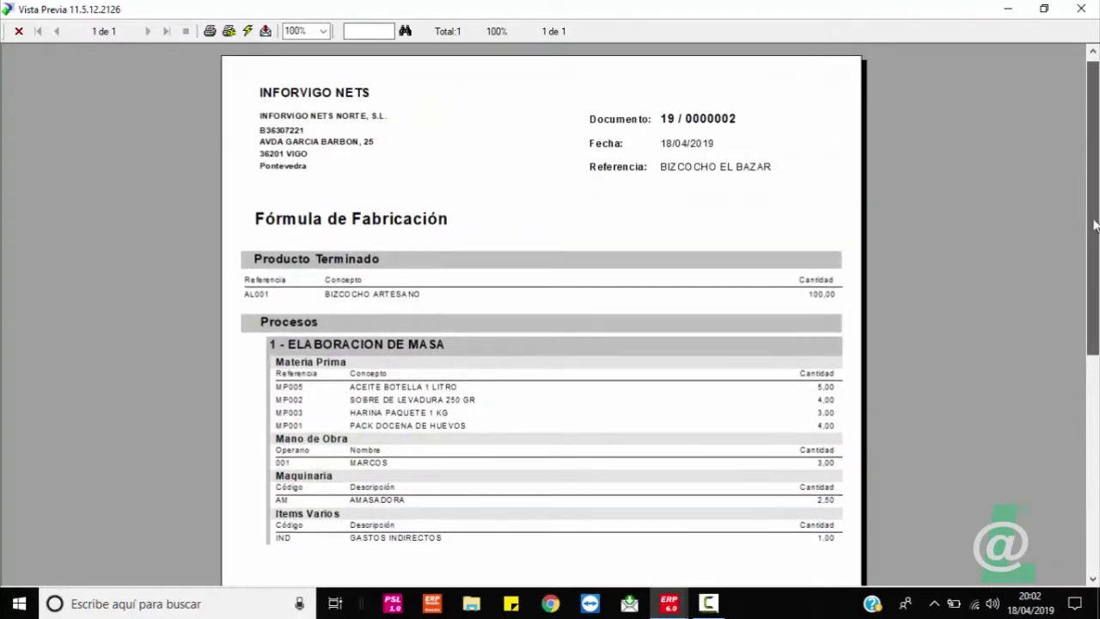
left_click(18, 32)
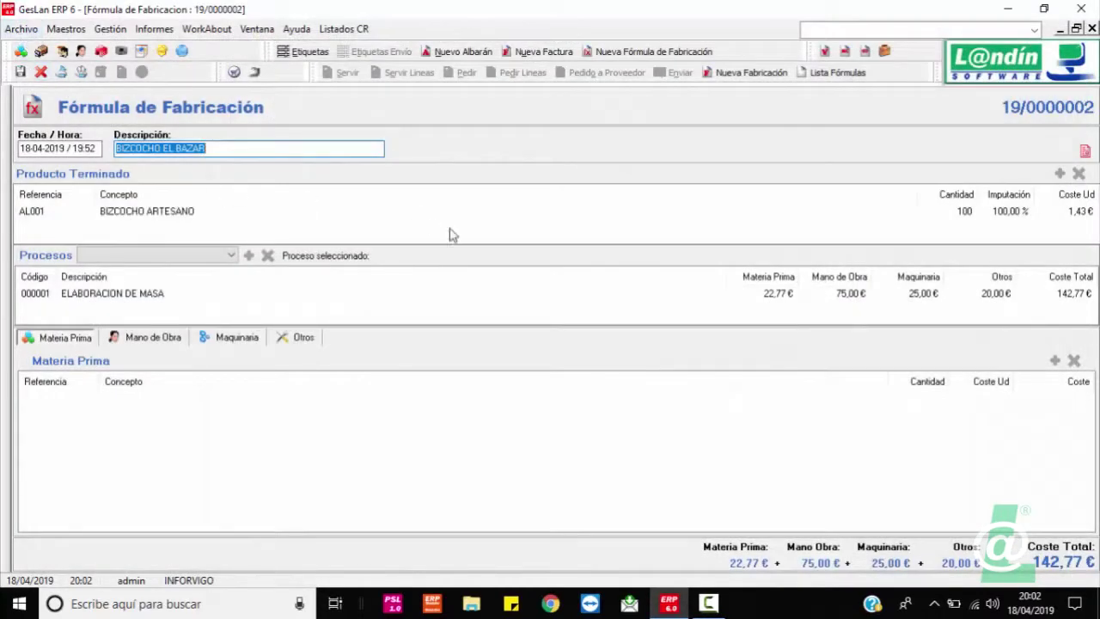